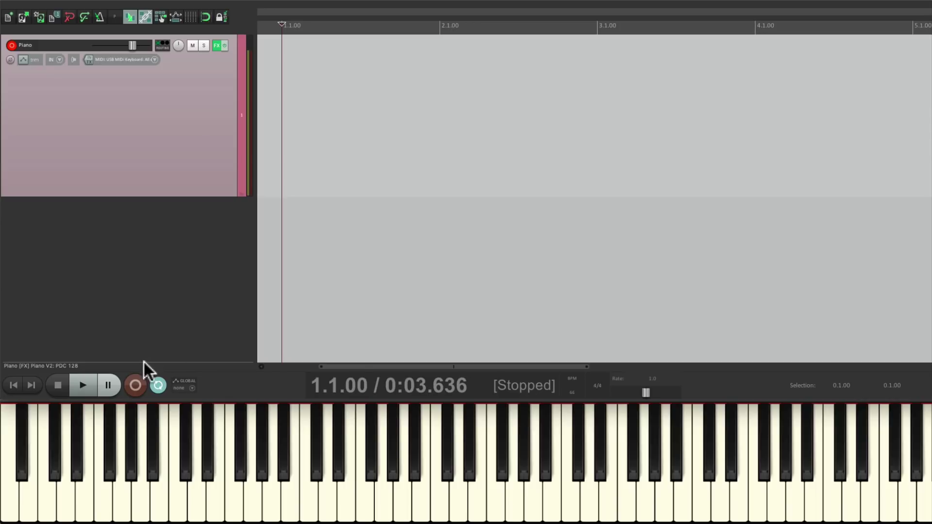
- Record a piano chord, then record a second pass over the same item
click(136, 385)
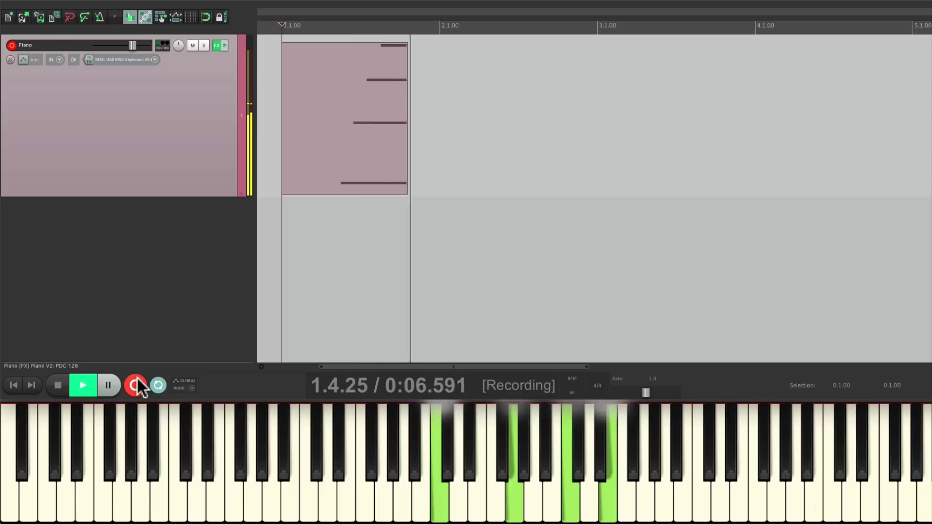
click(137, 379)
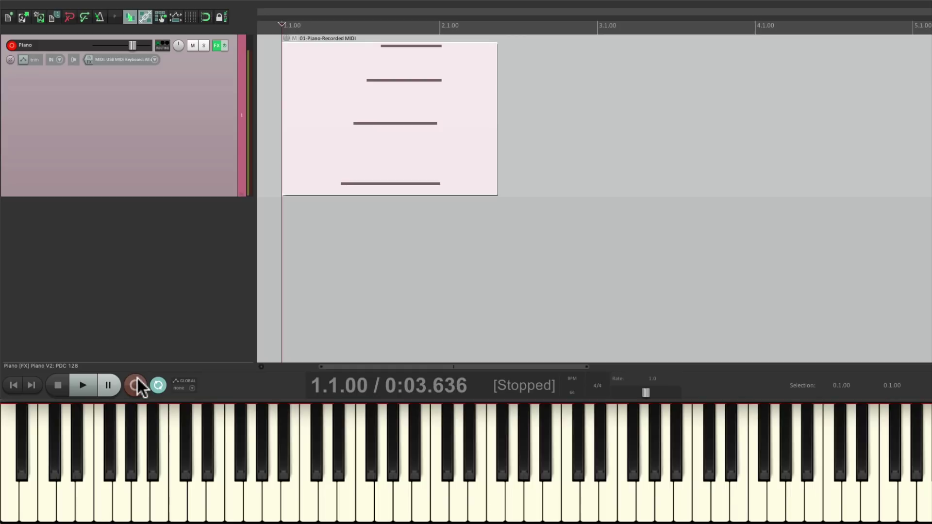
click(137, 379)
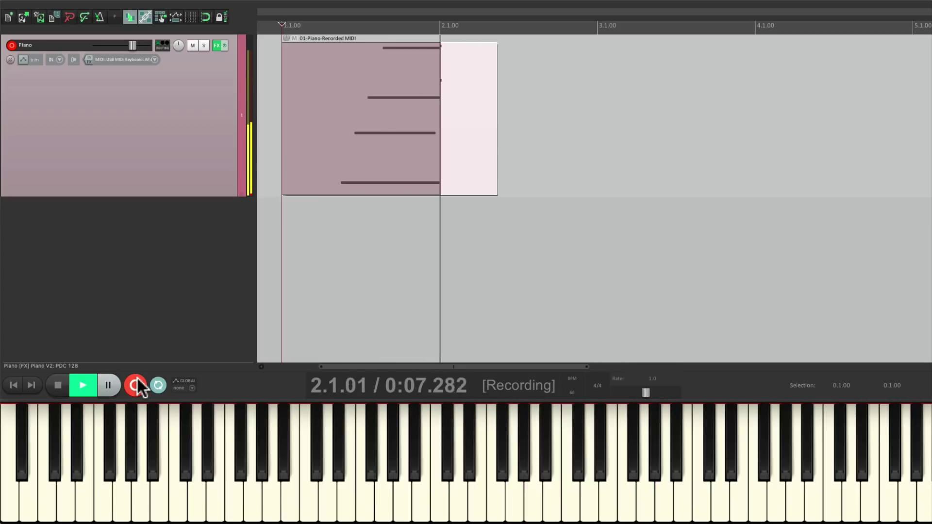
click(136, 378)
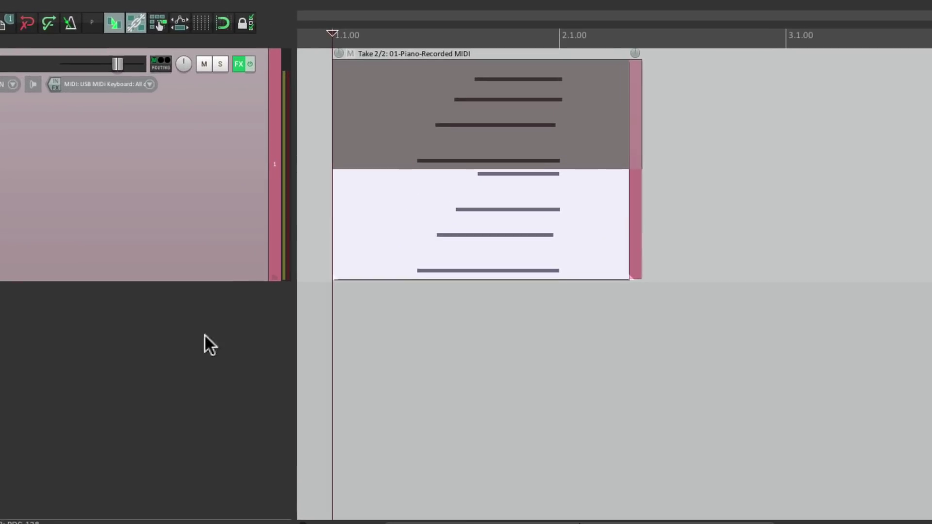
- Switch between Take 1/2 and Take 2/2 and audition each from inside bar 1
click(348, 58)
click(424, 214)
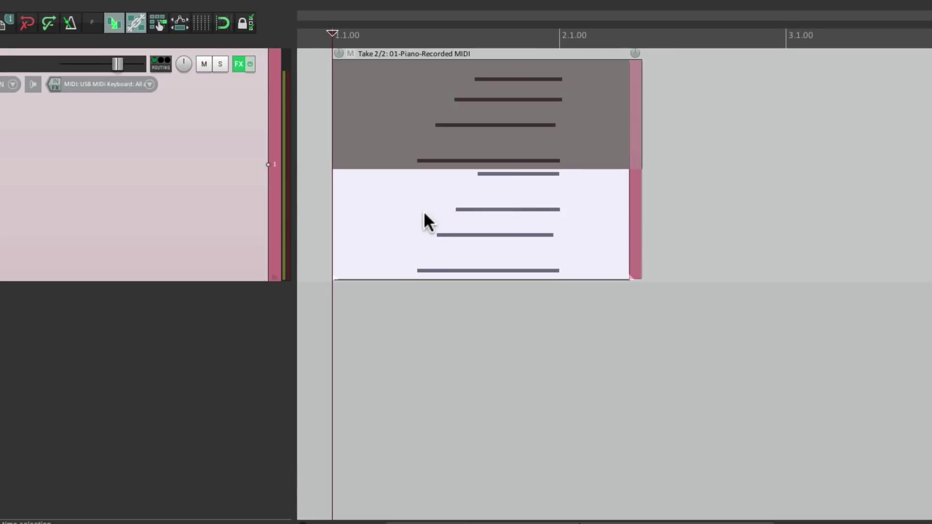
key(t)
key(t)
key(t)
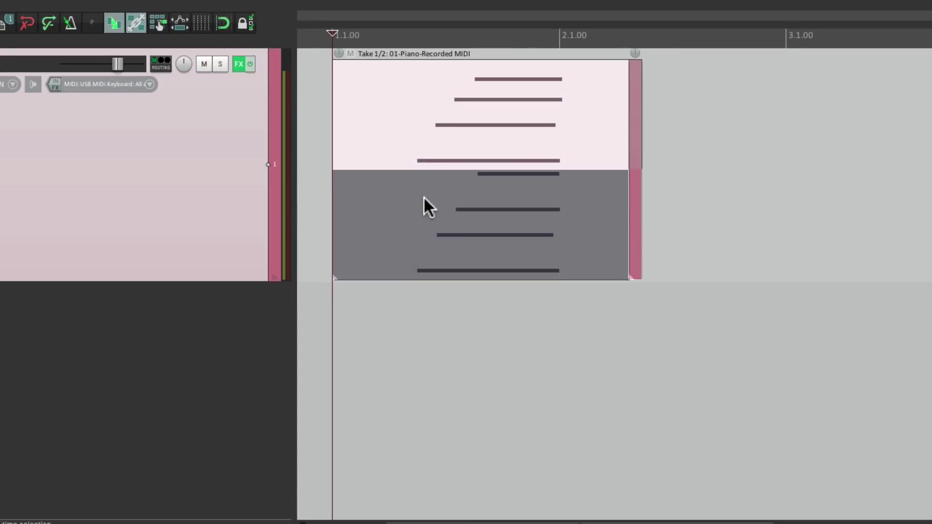
click(409, 35)
key(space)
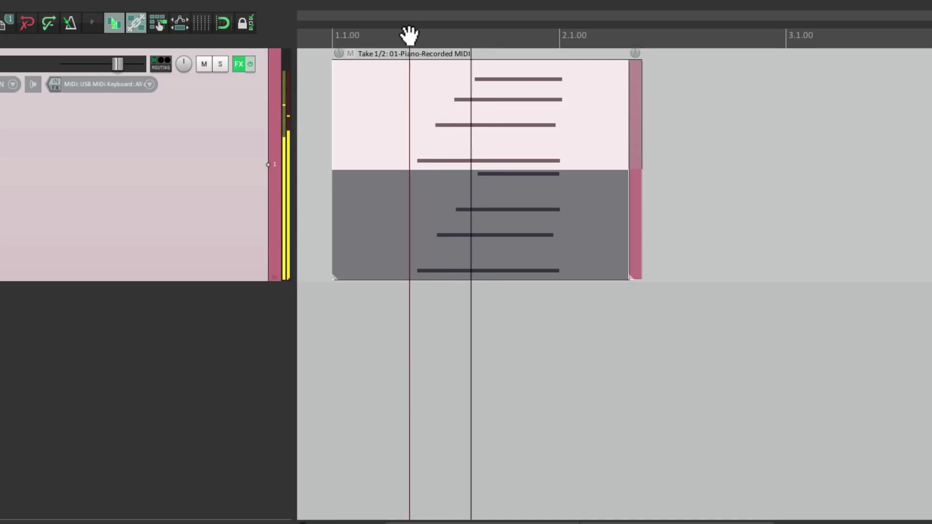
key(space)
key(t)
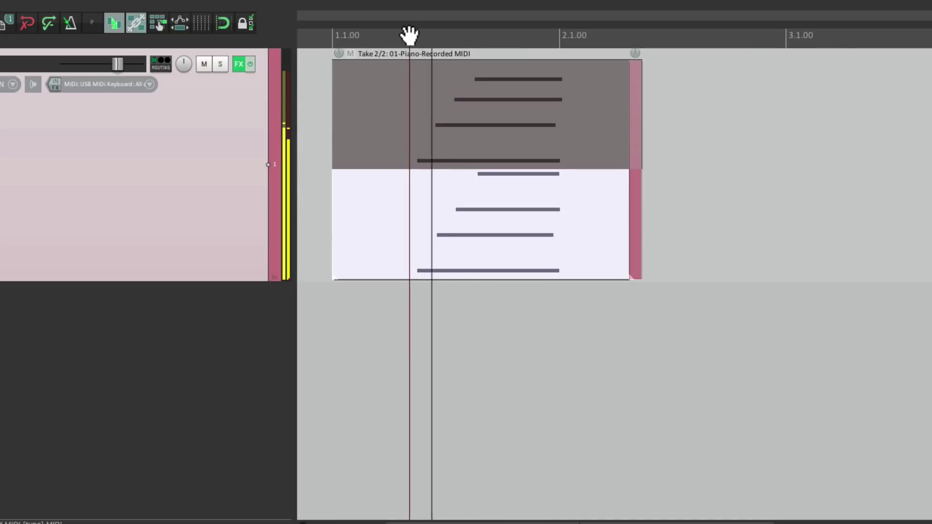
key(space)
key(space)
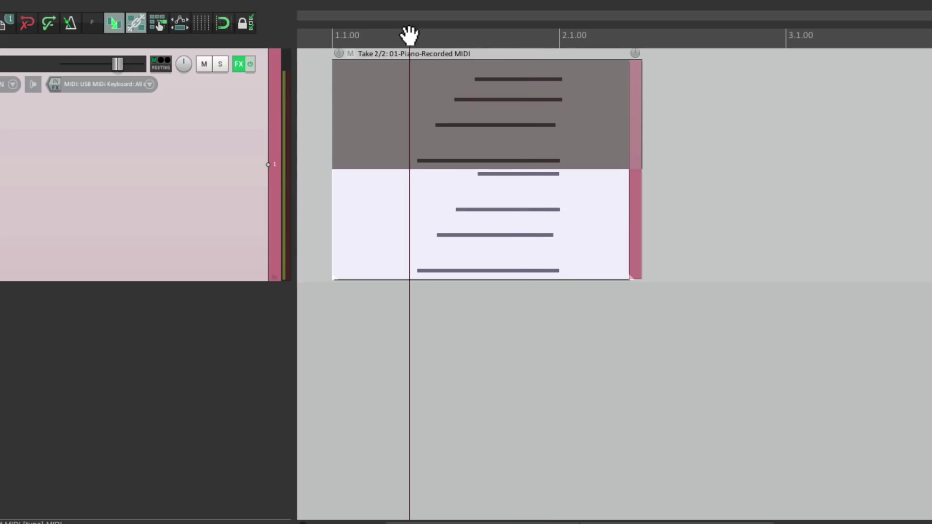
- Crop the piano item to its active take with Take > Crop to active take, then play it back
right_click(445, 196)
mouse_move(456, 276)
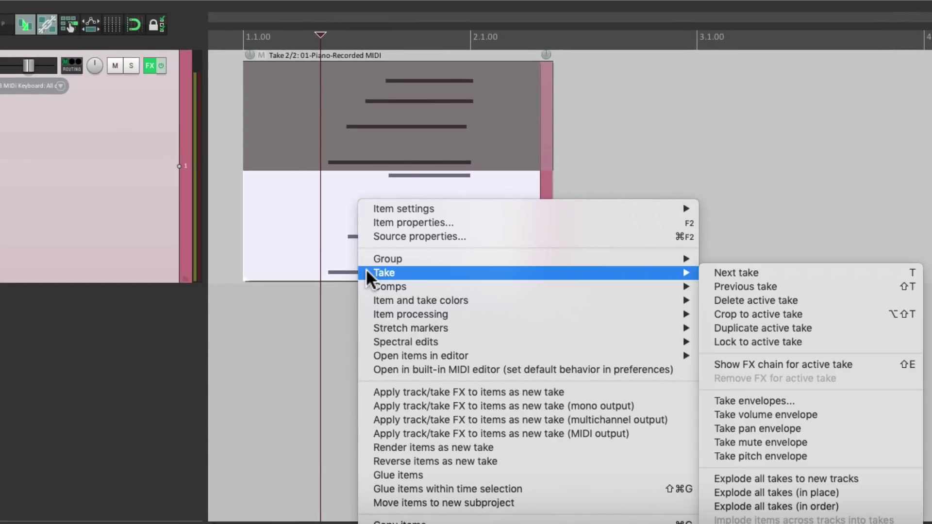
click(701, 316)
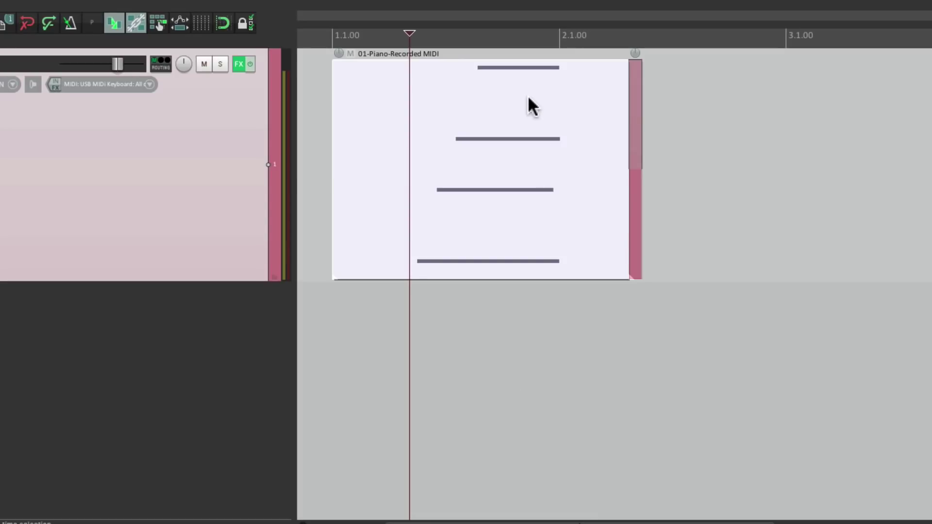
key(space)
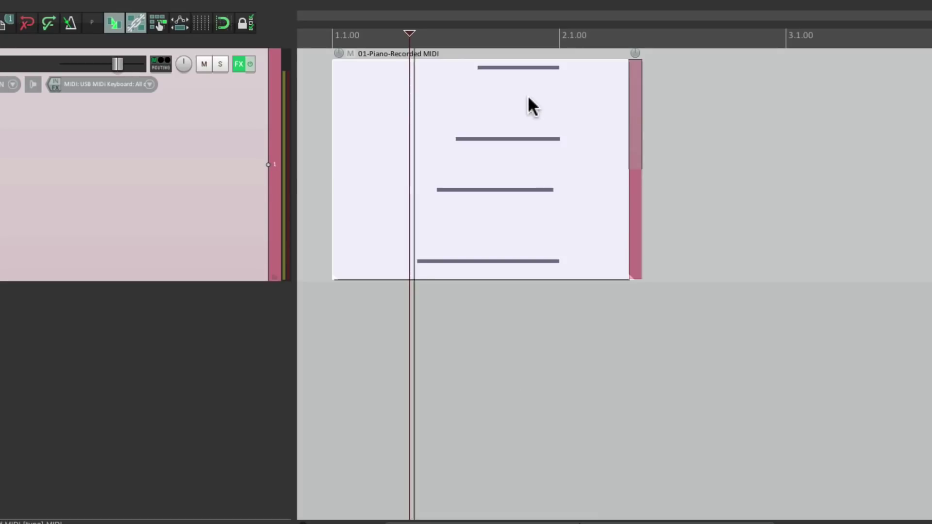
key(space)
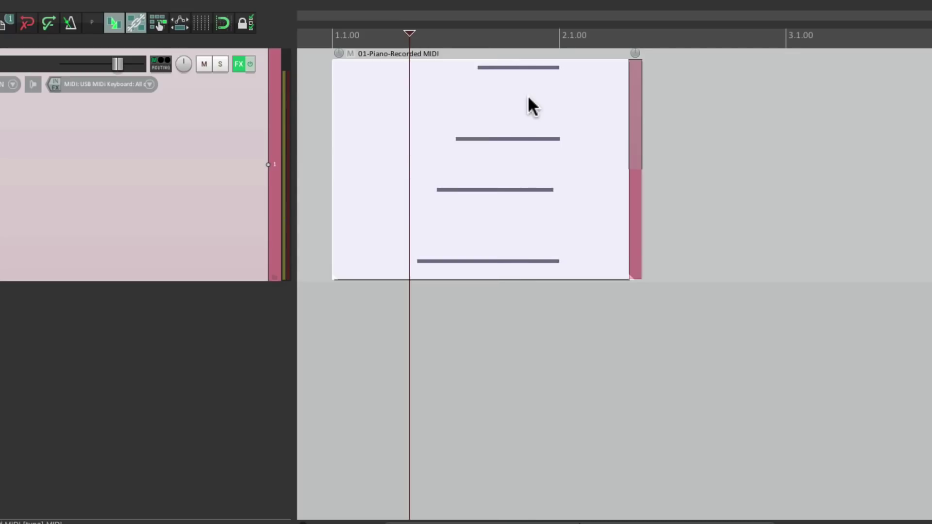
- Set overlapping recordings to trim existing items (tape mode), then record a new pass over the piano item
click(340, 7)
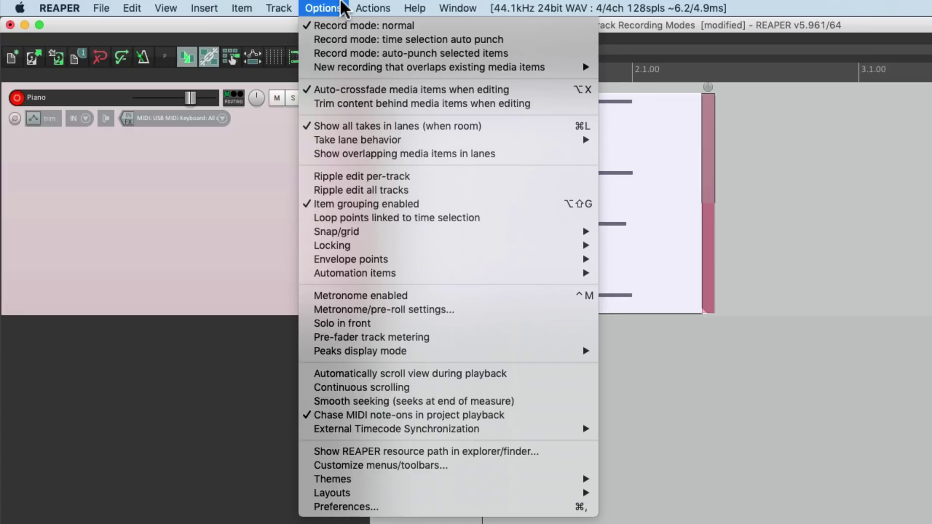
mouse_move(317, 72)
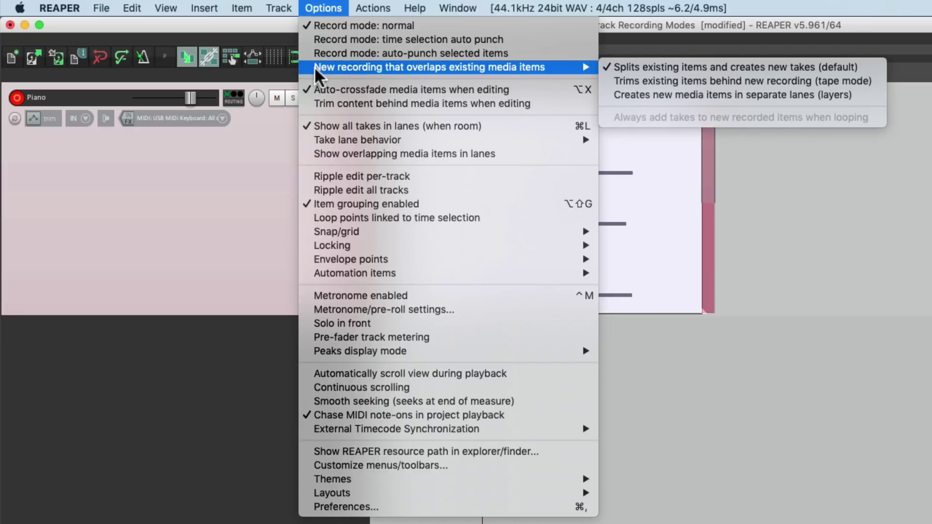
click(612, 83)
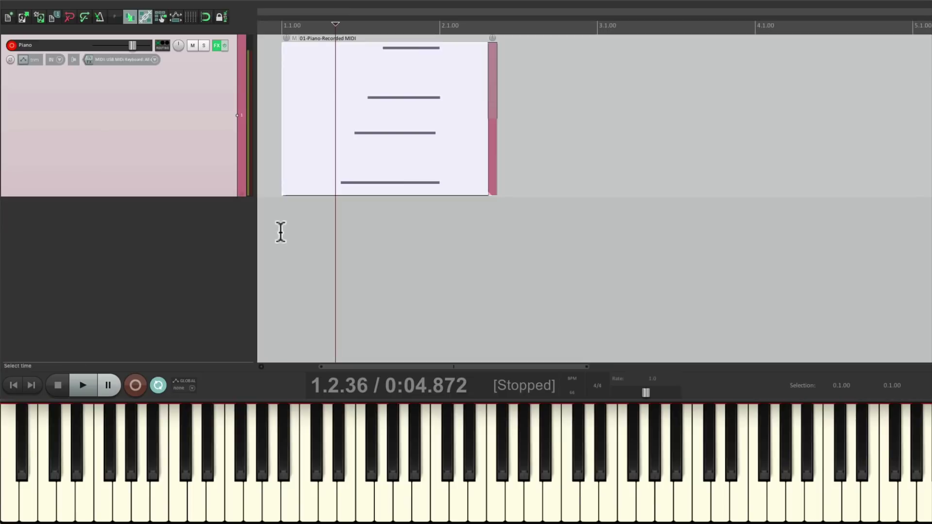
key(ctrl+r)
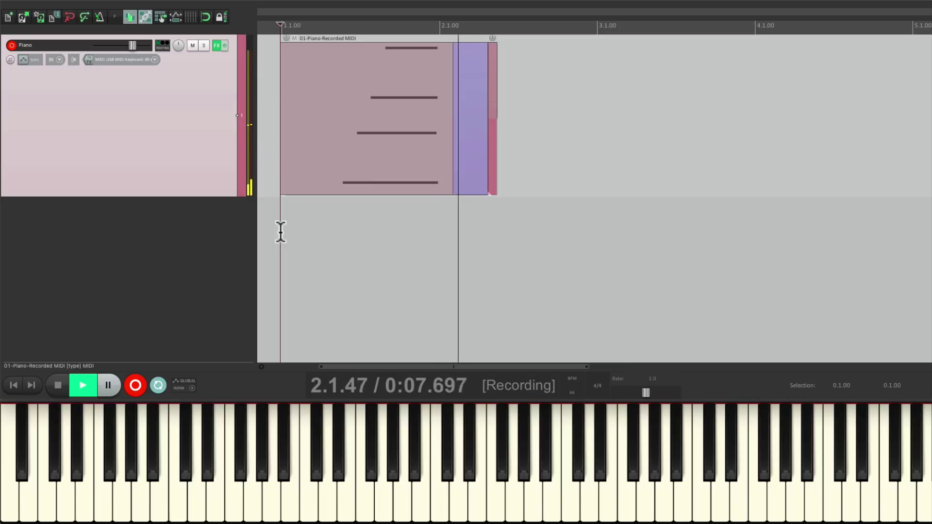
key(space)
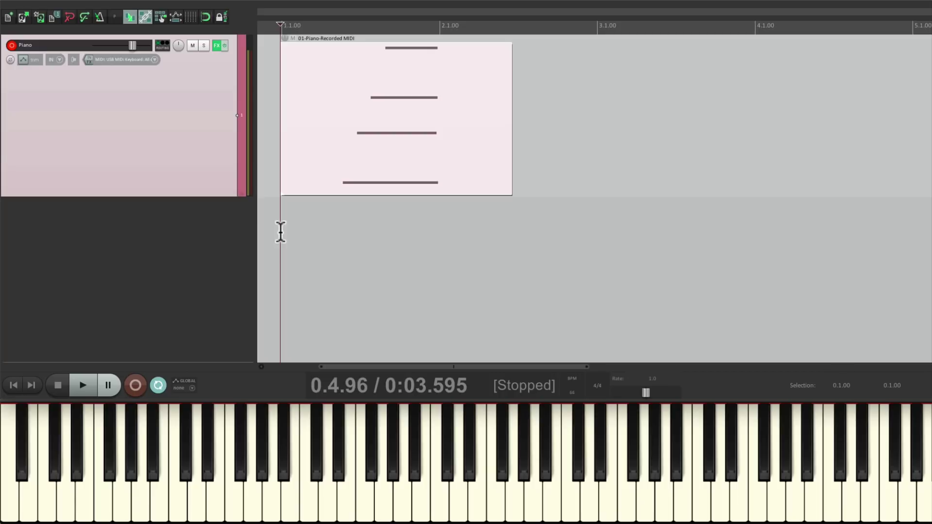
- Undo the recorded item and bring up the Piano track's Record: MIDI overdub/replace choices
key(ctrl+z)
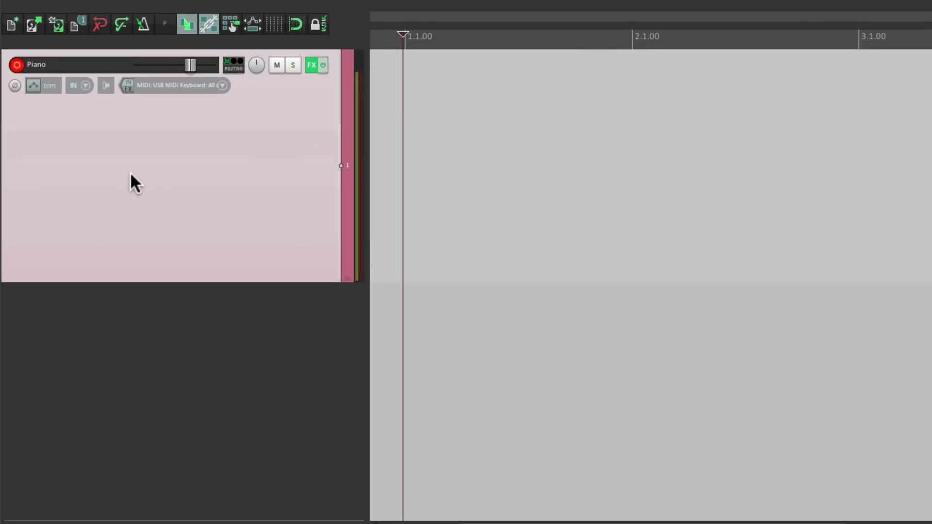
click(85, 85)
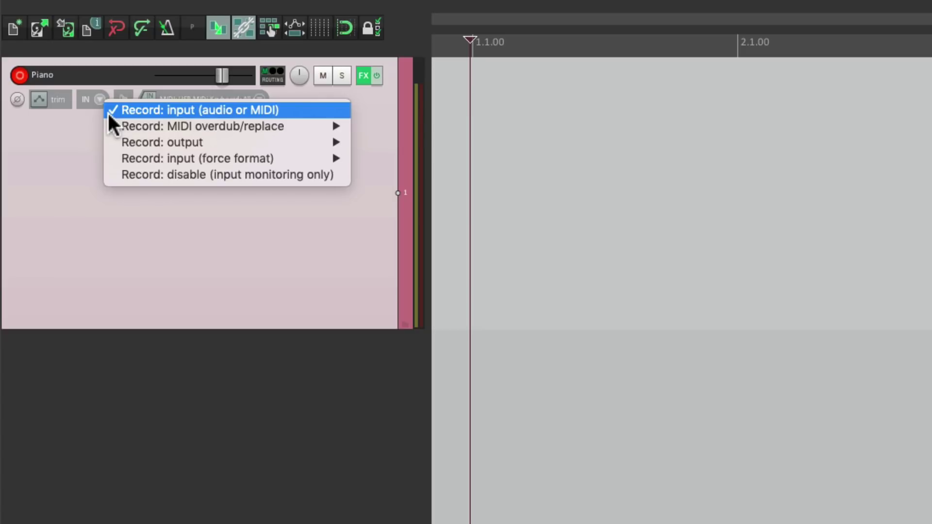
mouse_move(117, 131)
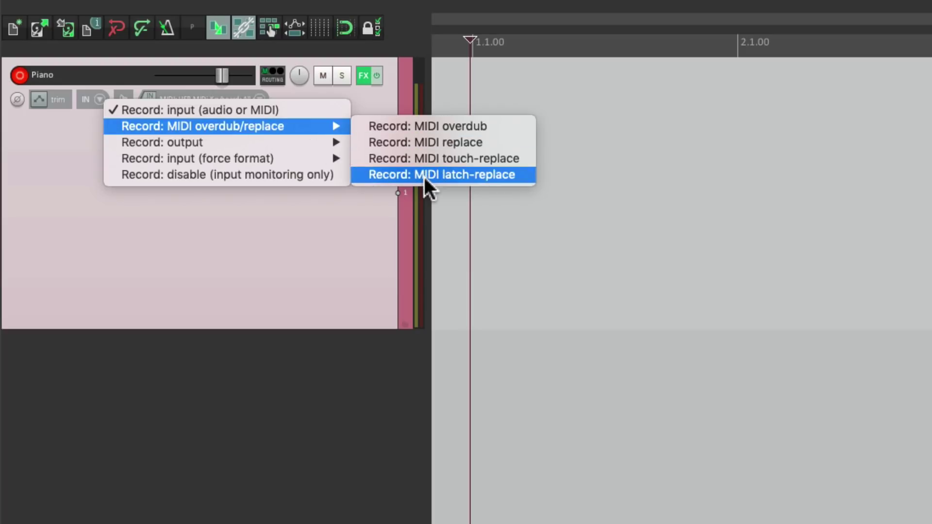
- Set the Piano track to Record: MIDI overdub and record a chord part
click(416, 131)
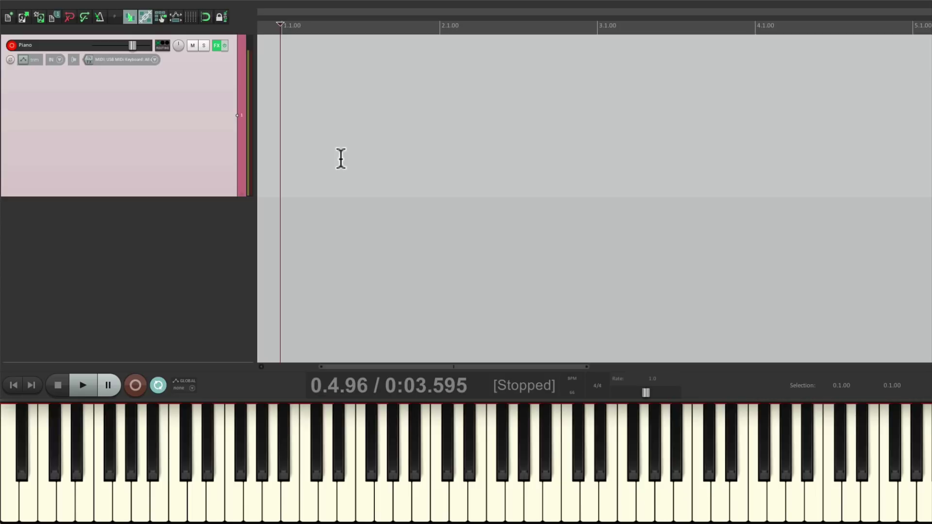
key(ctrl+r)
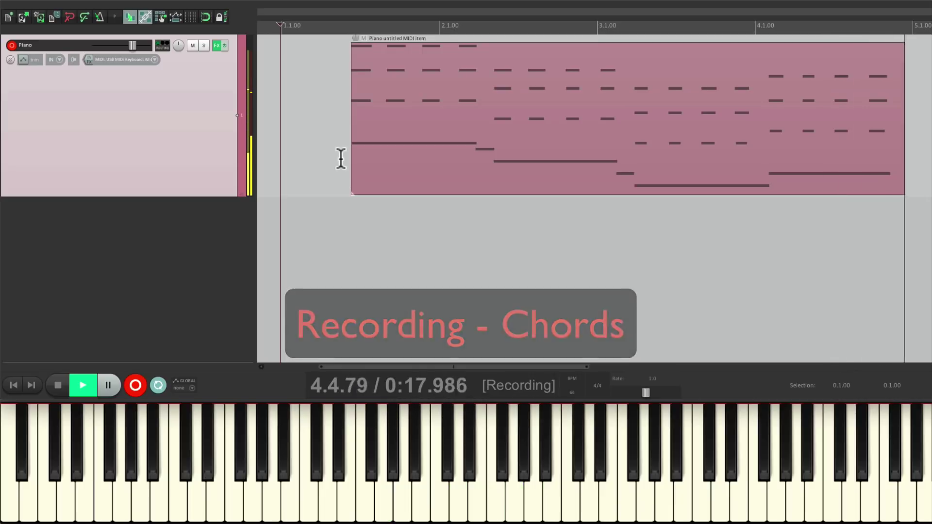
key(space)
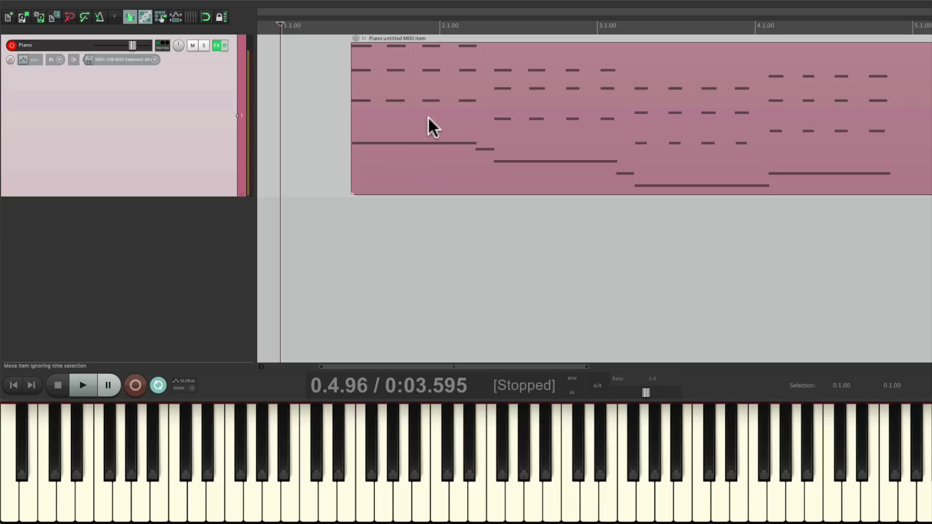
- Overdub a melody into the same item and play the layered part from bar 1
key(ctrl+r)
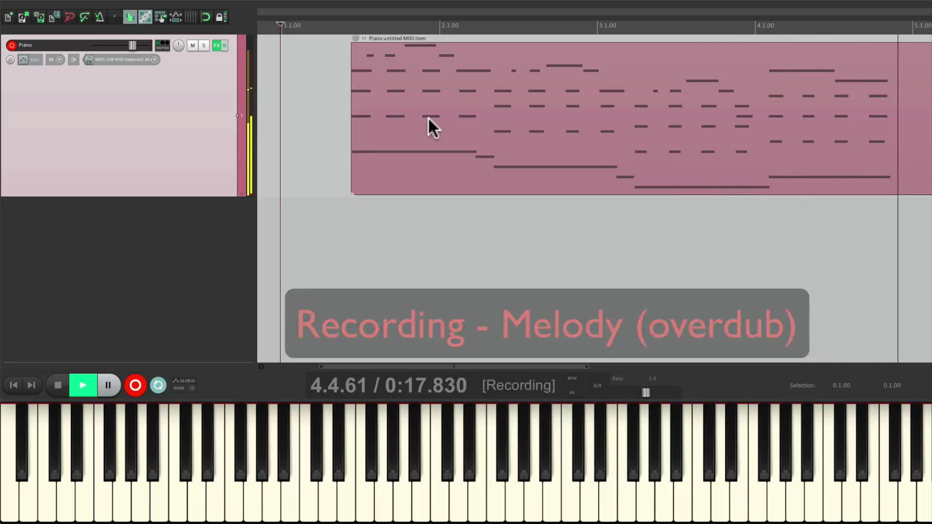
key(space)
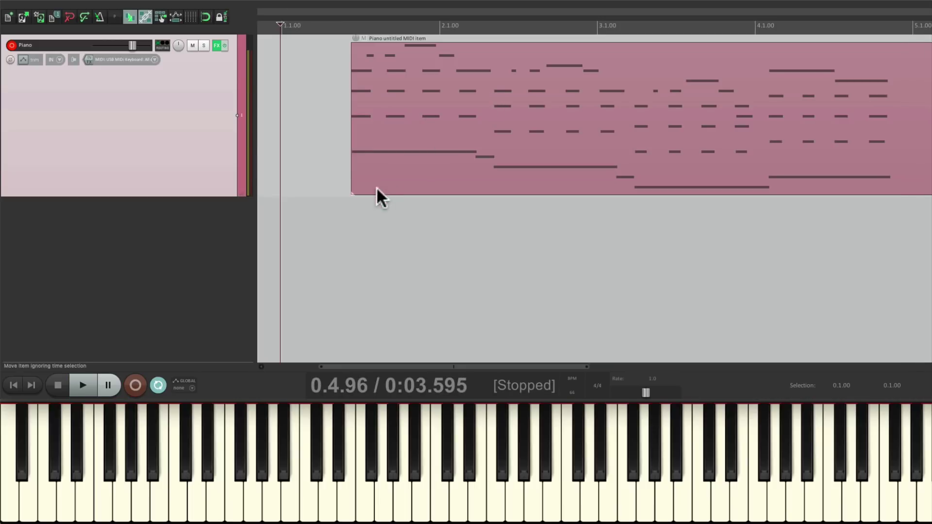
click(337, 232)
key(space)
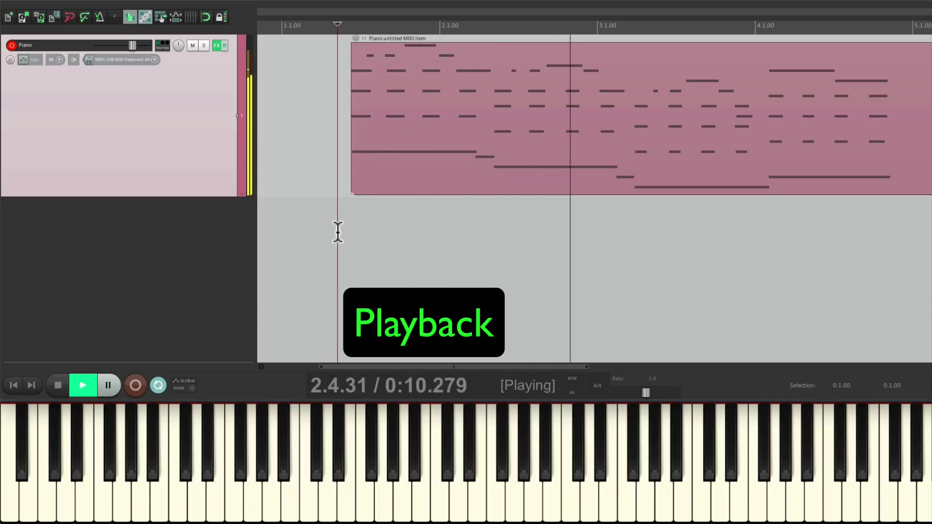
key(space)
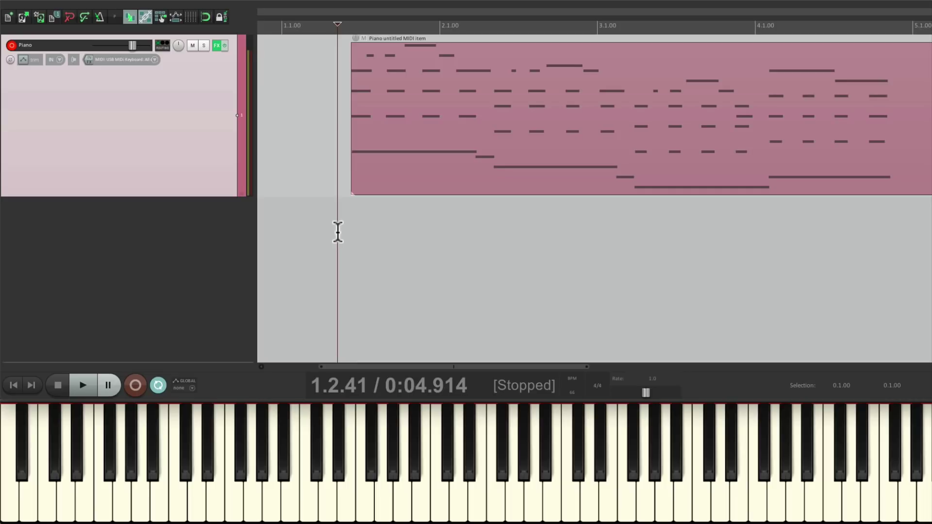
- Delete the old piano item, enable snapping and loop bars 1.1.00–5.1.00
click(404, 107)
key(Delete)
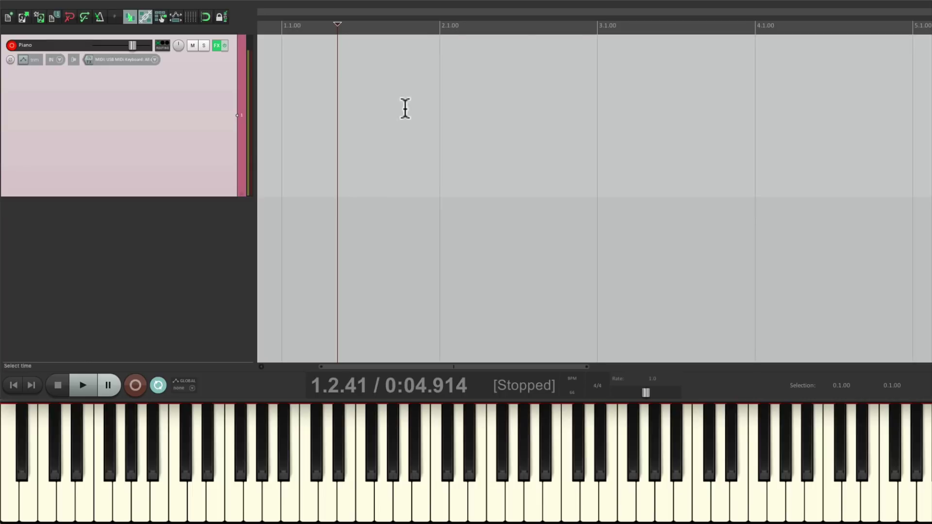
key(alt+s)
drag(281, 28, 912, 27)
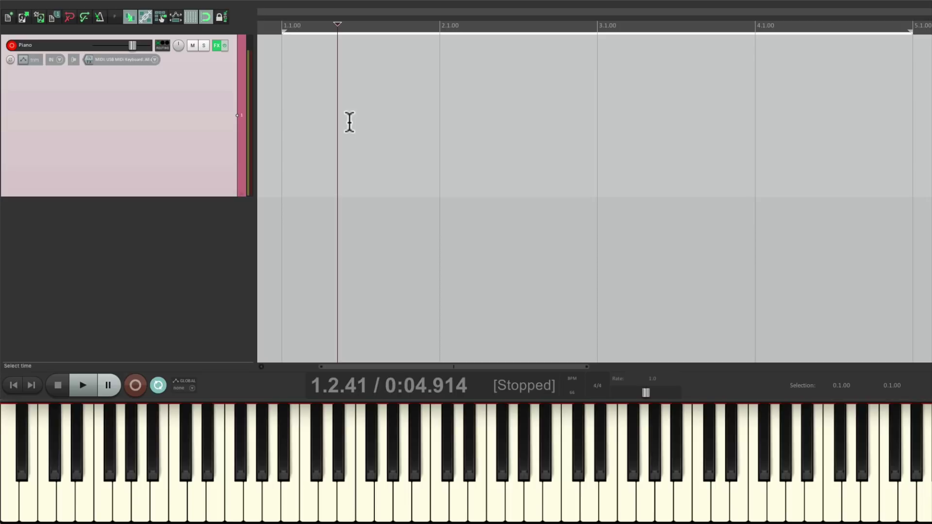
key(Home)
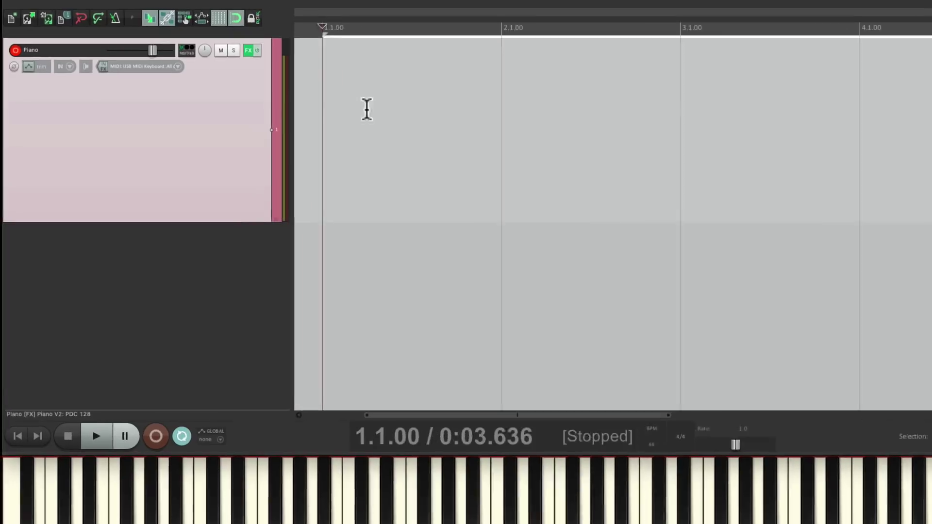
- Set the Piano track's record mode to MIDI overdub
click(59, 60)
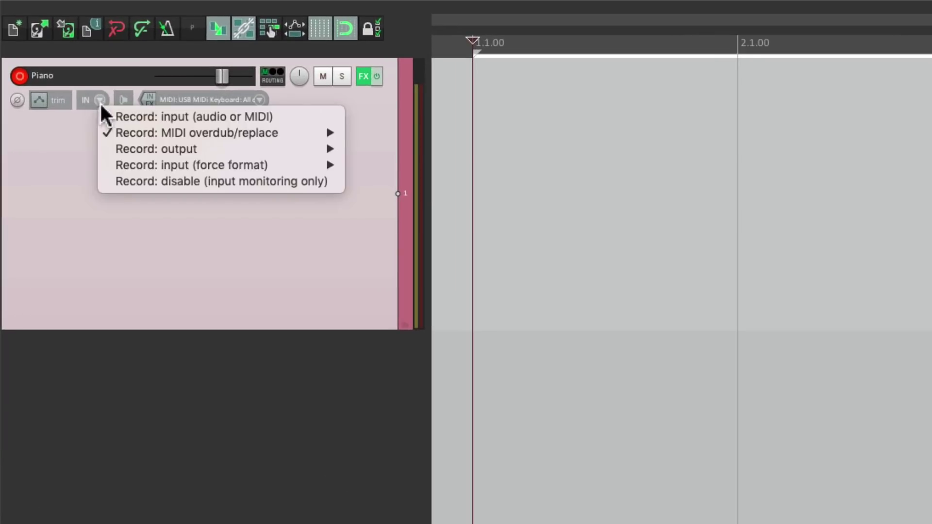
mouse_move(105, 130)
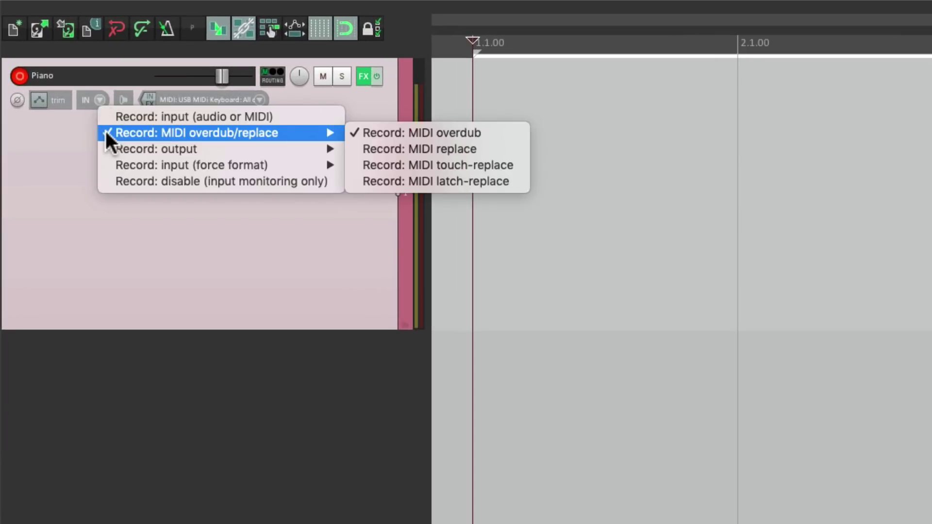
click(386, 132)
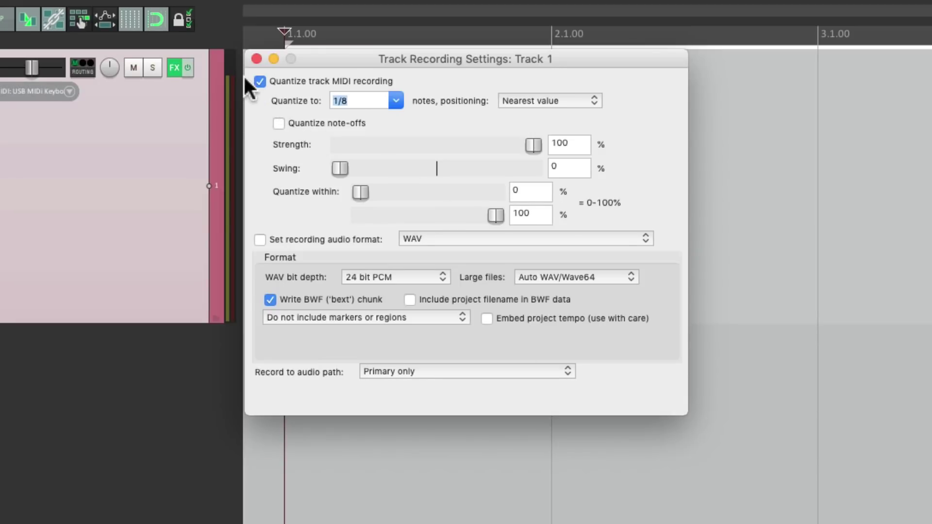
- Confirm the 1/8 quantize recording settings and start recording the piano part over bars 1–5
click(257, 59)
key(super+r)
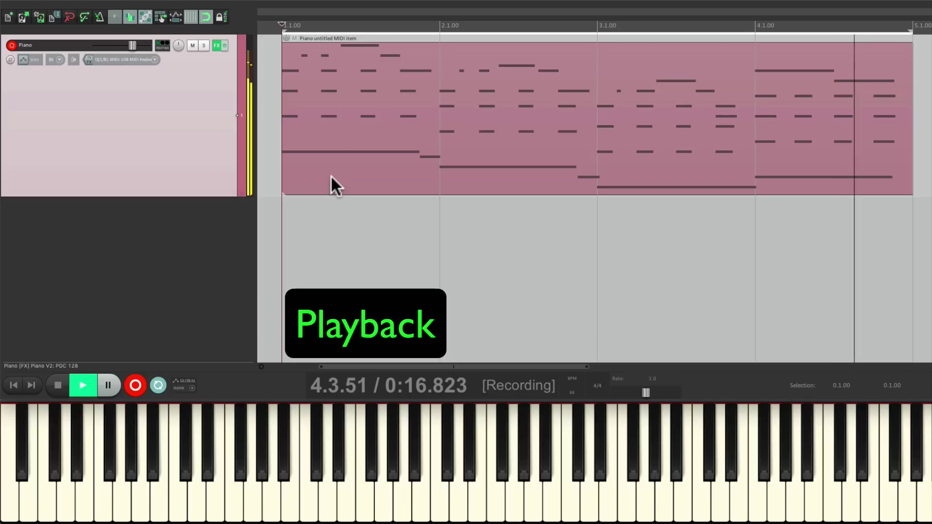
- Stop recording, keeping the quantized piano item across bars 1–5
key(space)
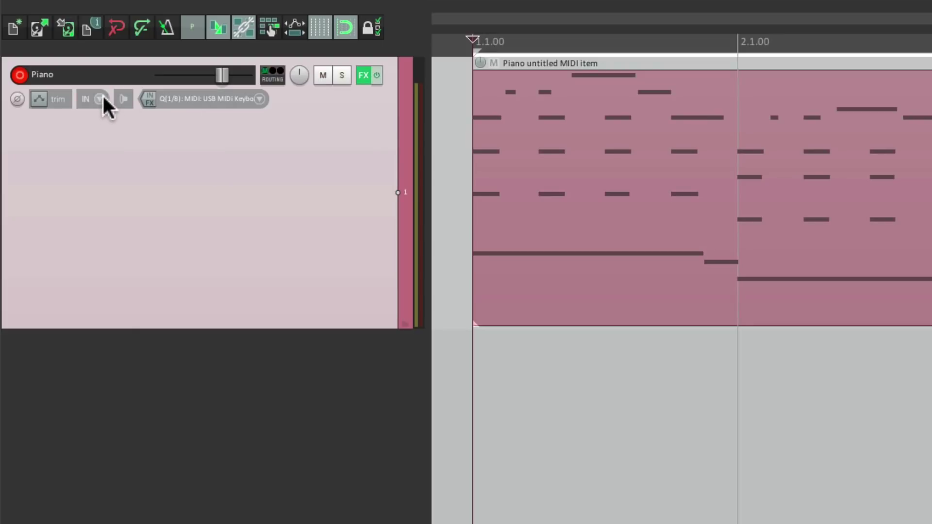
- Set the Piano track's record mode to Record: MIDI replace
click(102, 96)
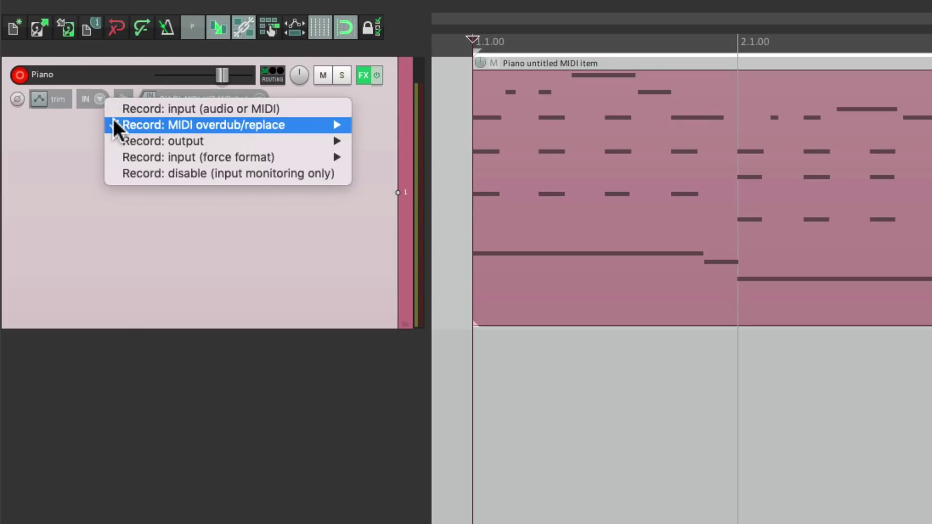
mouse_move(115, 126)
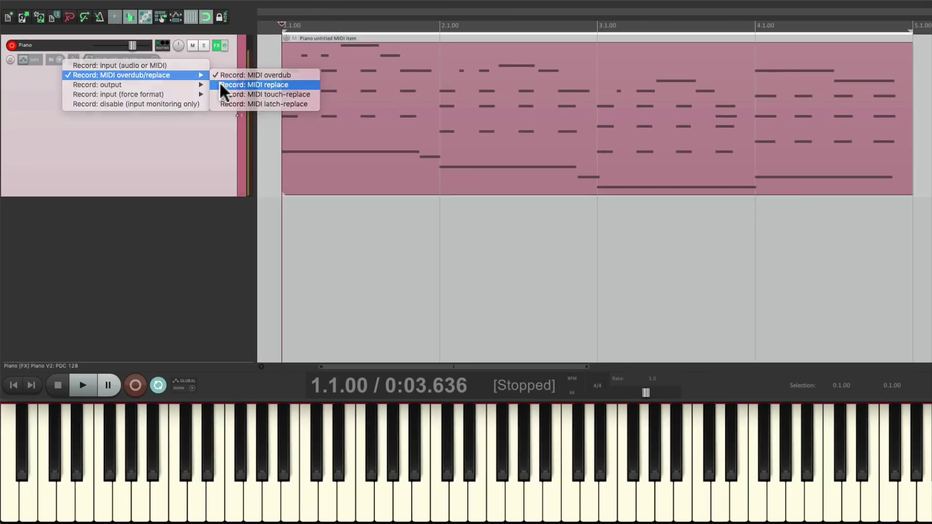
click(370, 140)
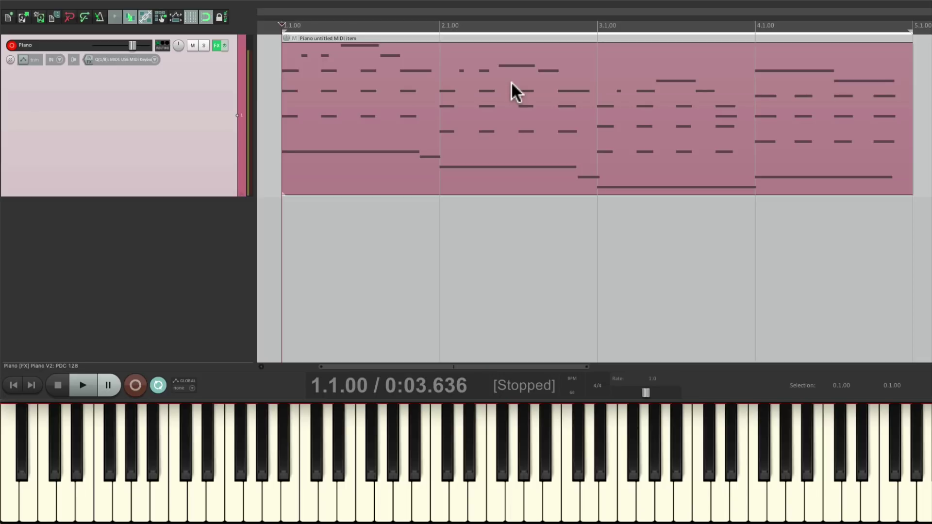
- Play from bar 1 and punch in and out of recording over bar 2
key(space)
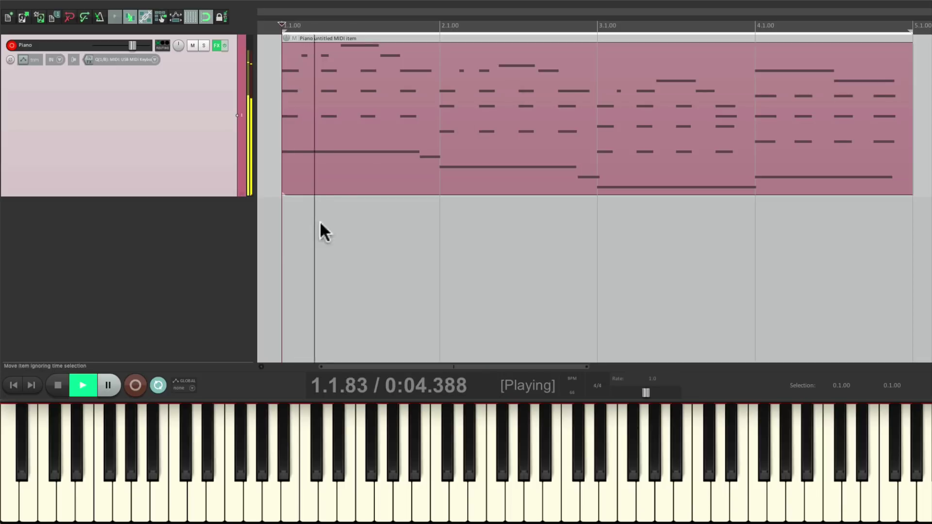
click(135, 381)
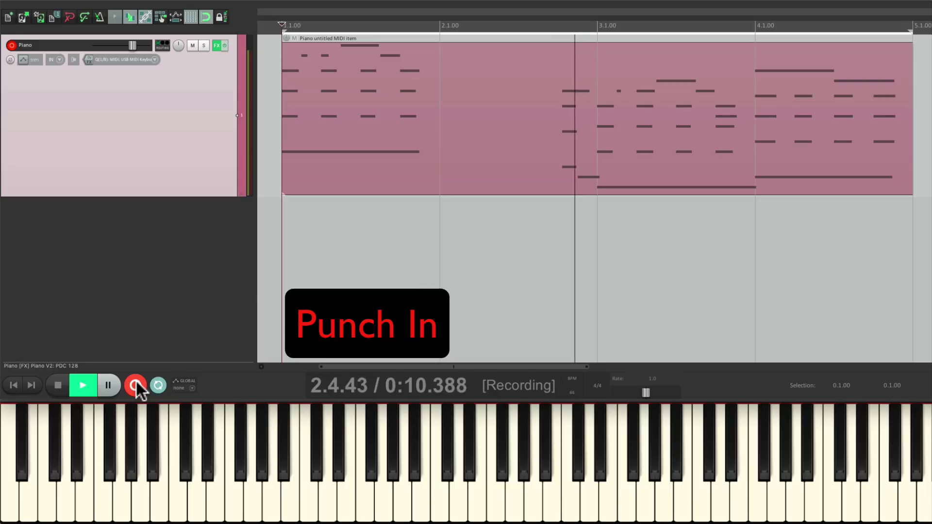
click(136, 381)
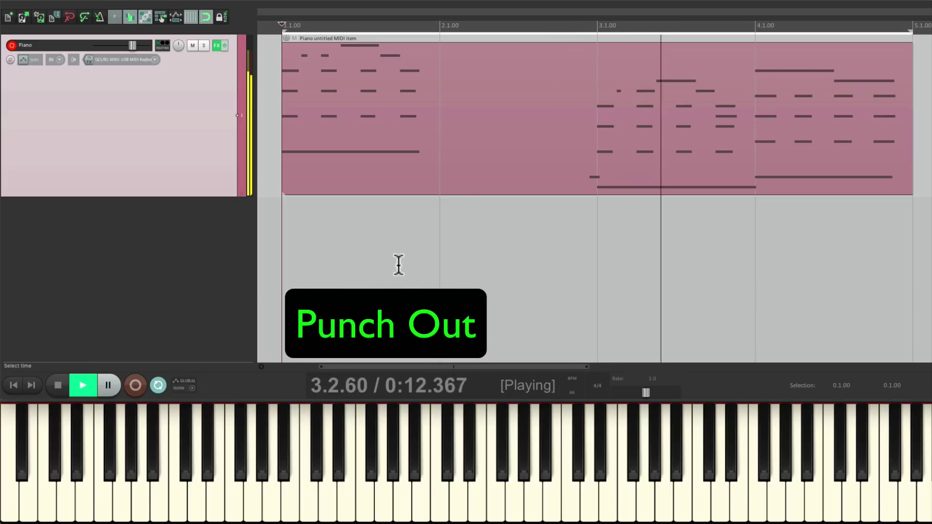
key(space)
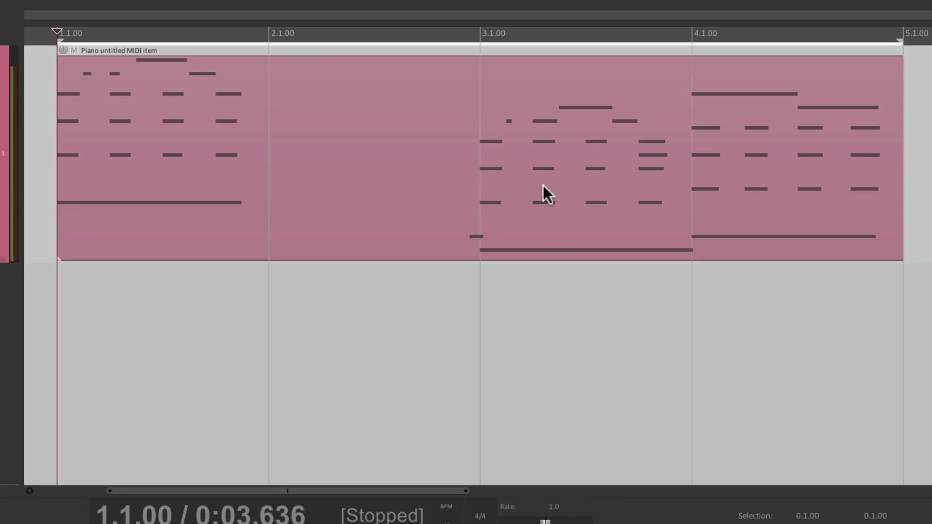
- Restore bar 2, select 2.1.00–3.1.00, enable time-selection auto punch, and record new chords there
key(ctrl+z)
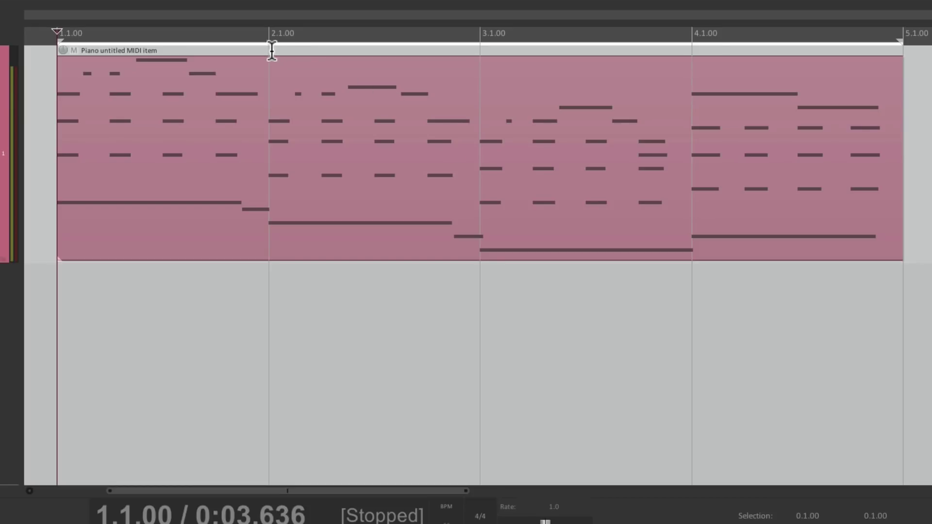
drag(270, 50, 460, 47)
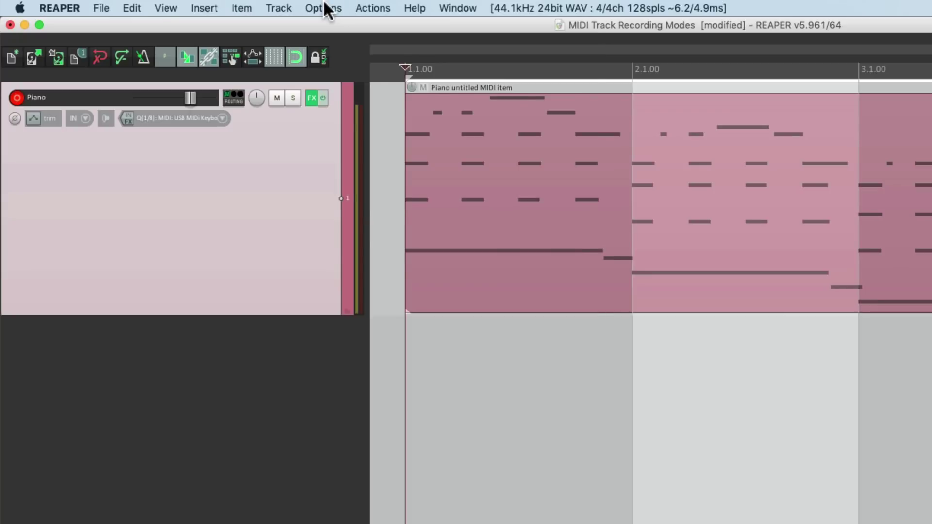
click(323, 7)
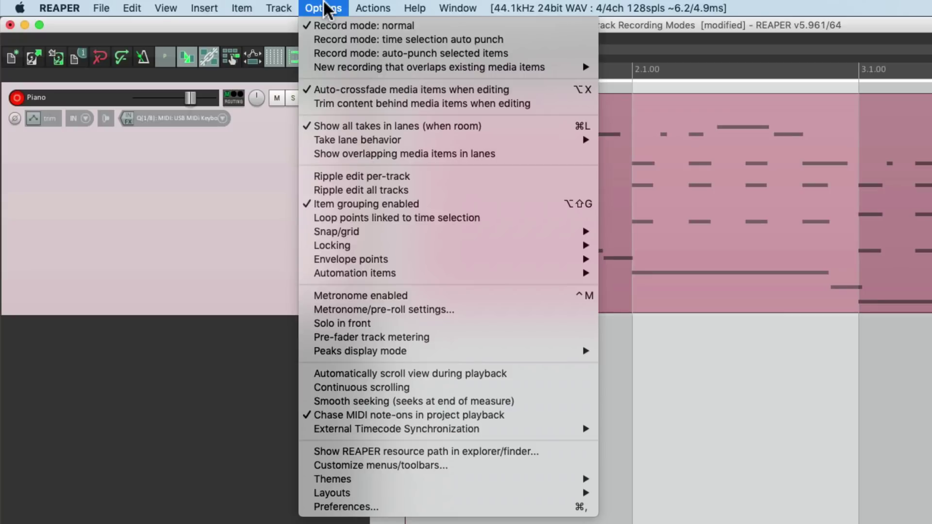
click(313, 39)
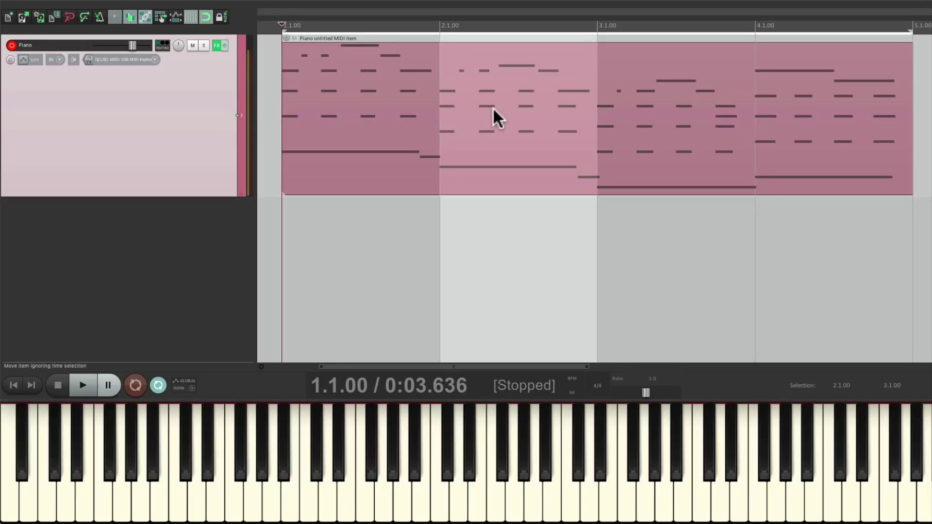
key(ctrl+r)
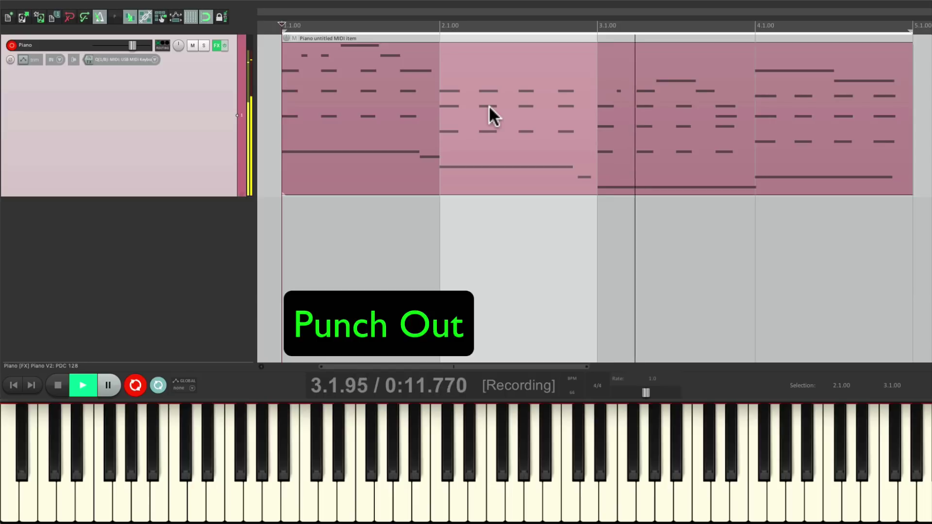
key(space)
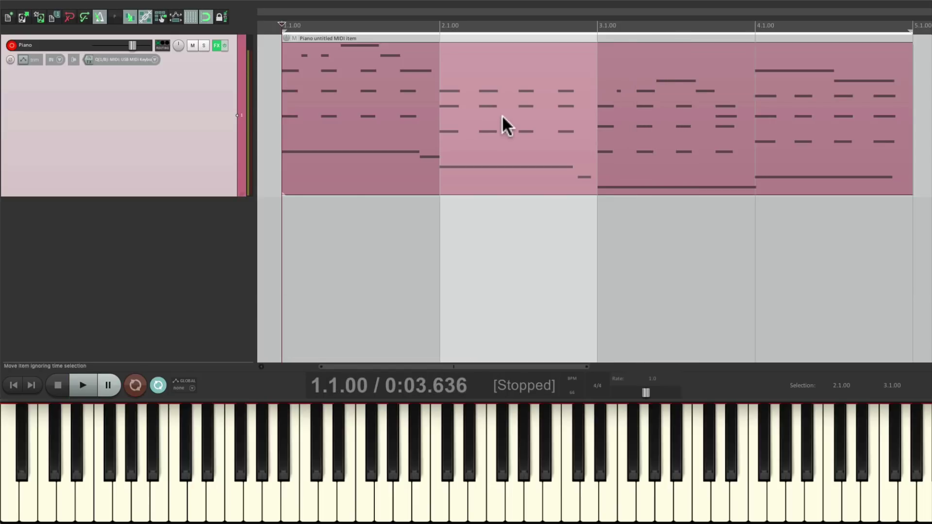
- Play back the new bar 2, switch the Piano track to MIDI overdub, and record a layered melody
key(space)
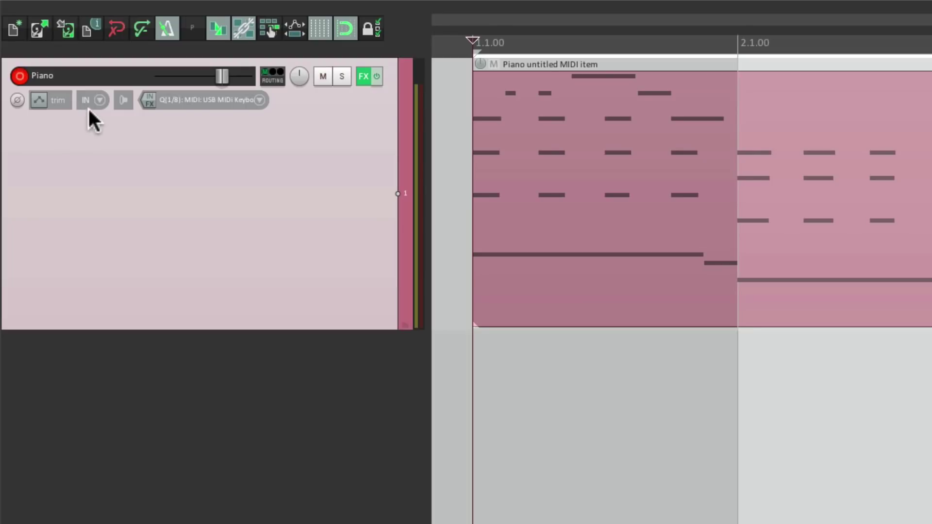
click(58, 59)
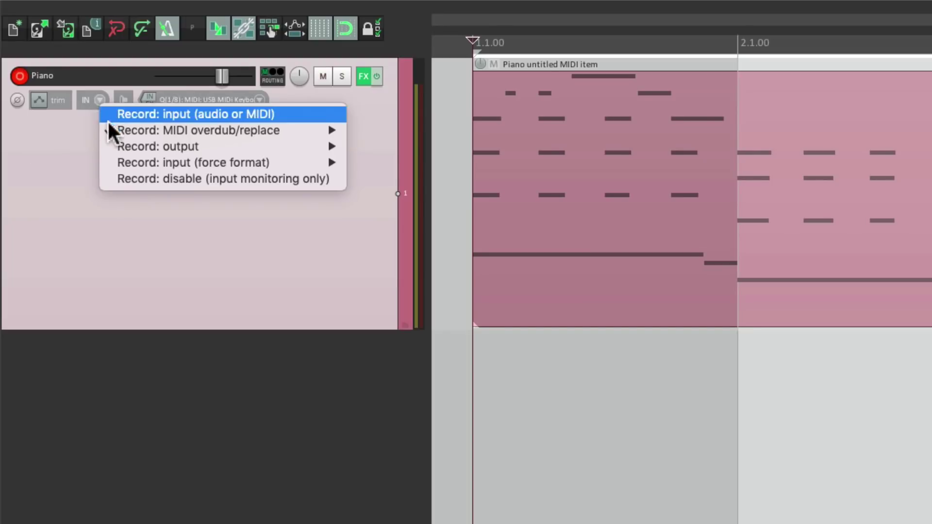
mouse_move(111, 130)
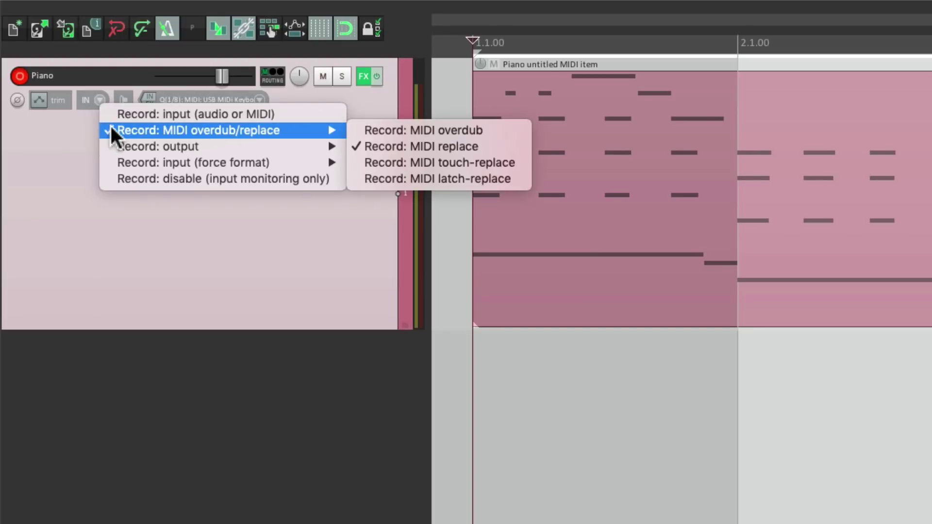
click(373, 128)
key(ctrl+r)
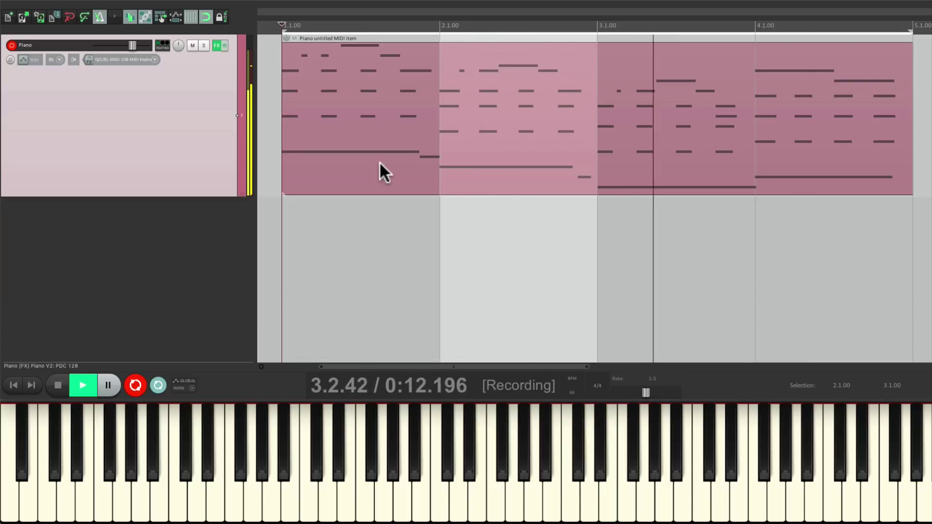
key(space)
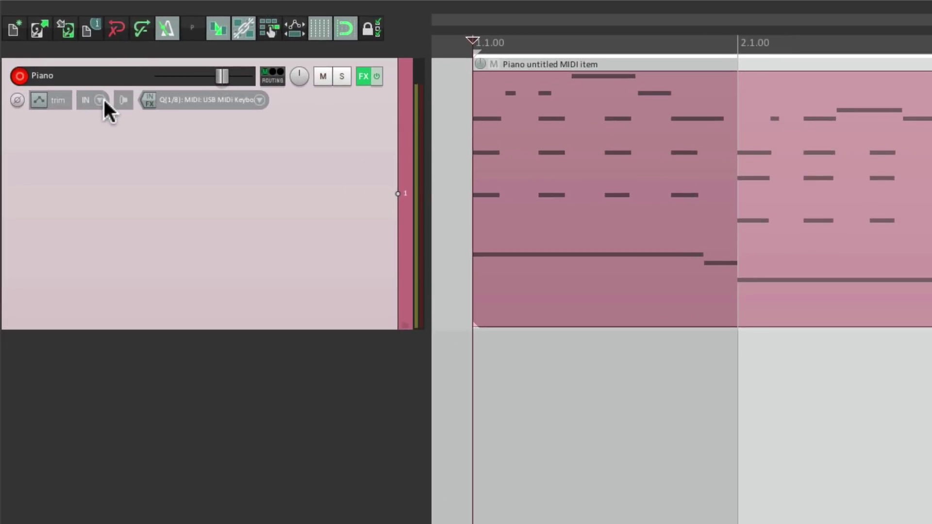
- Set the Piano track to MIDI touch-replace, clear the bar 2 selection, and record a pass
click(103, 99)
mouse_move(107, 122)
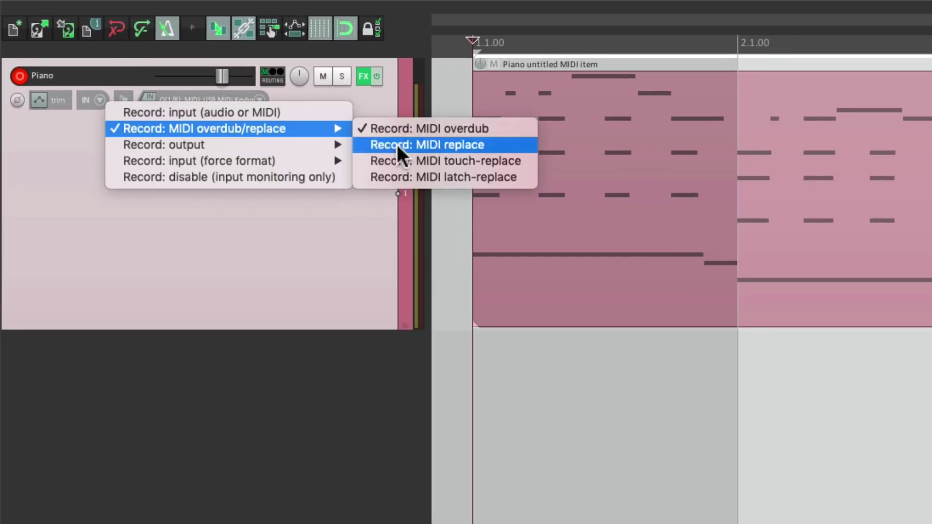
click(368, 161)
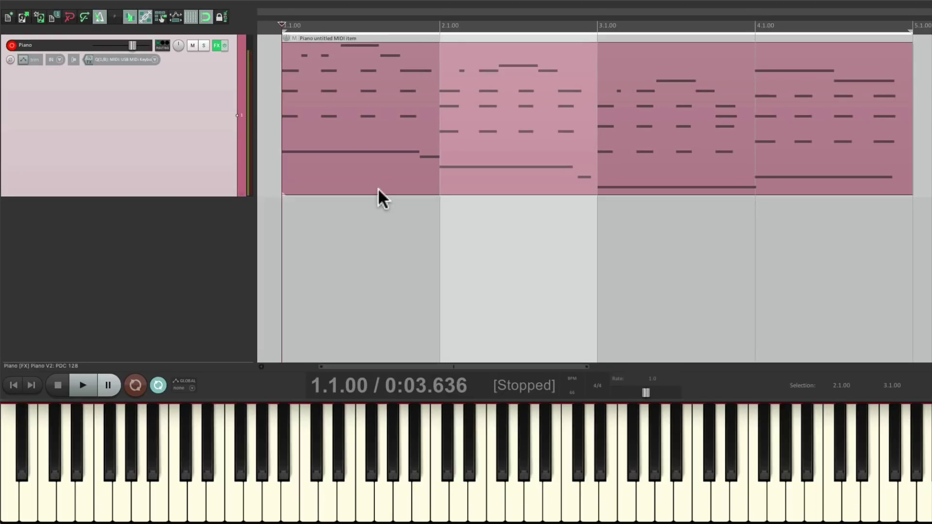
click(494, 126)
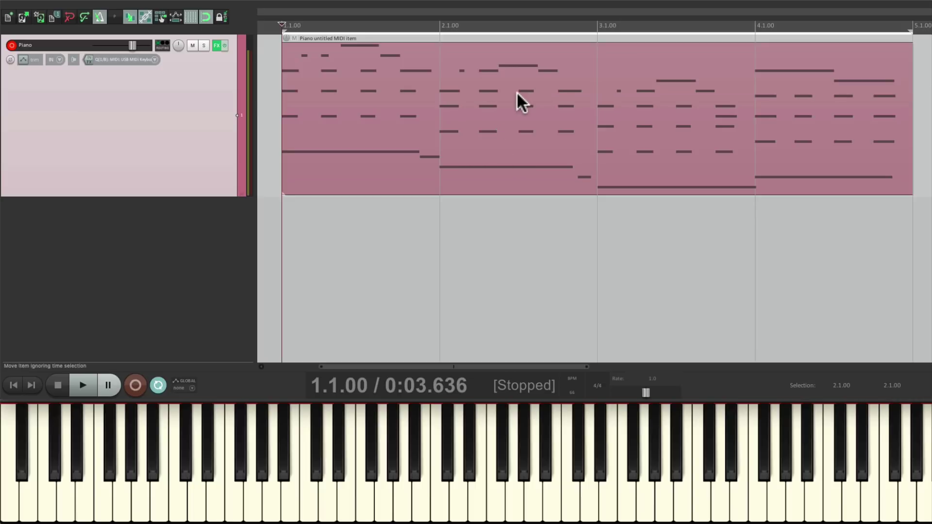
key(ctrl+r)
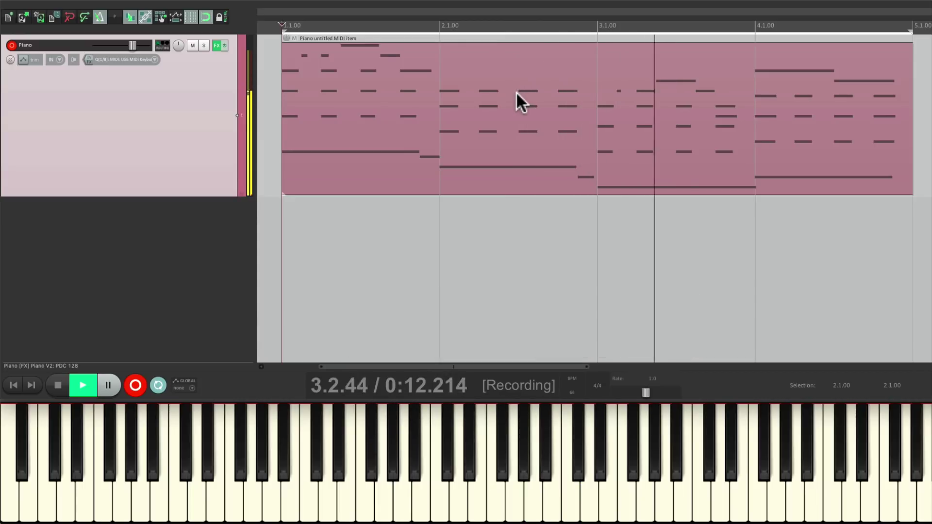
key(space)
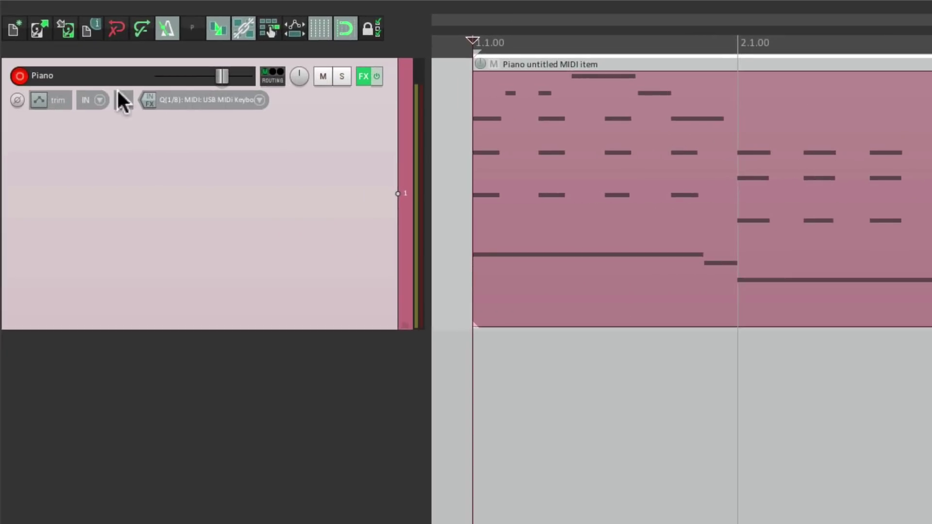
- Switch the Piano track to MIDI overdub and record a few higher notes onto bar 2
click(58, 60)
mouse_move(112, 126)
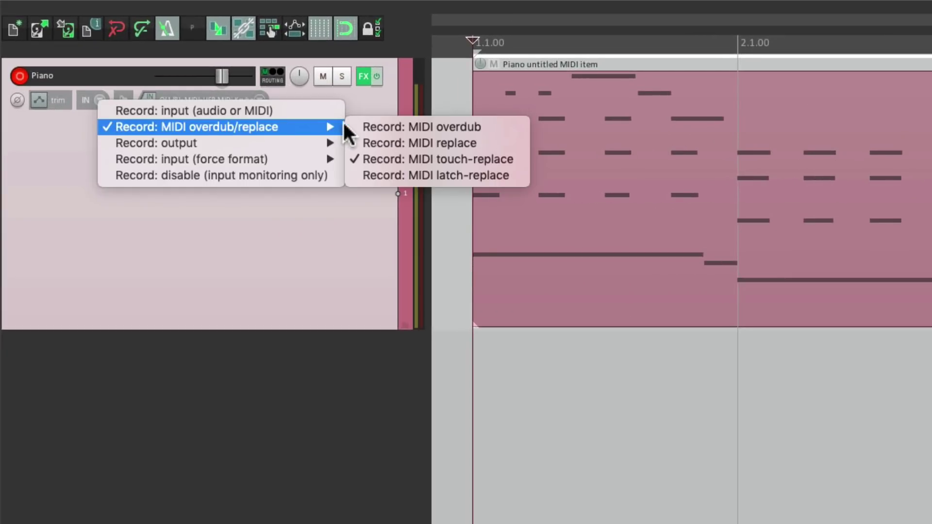
click(369, 127)
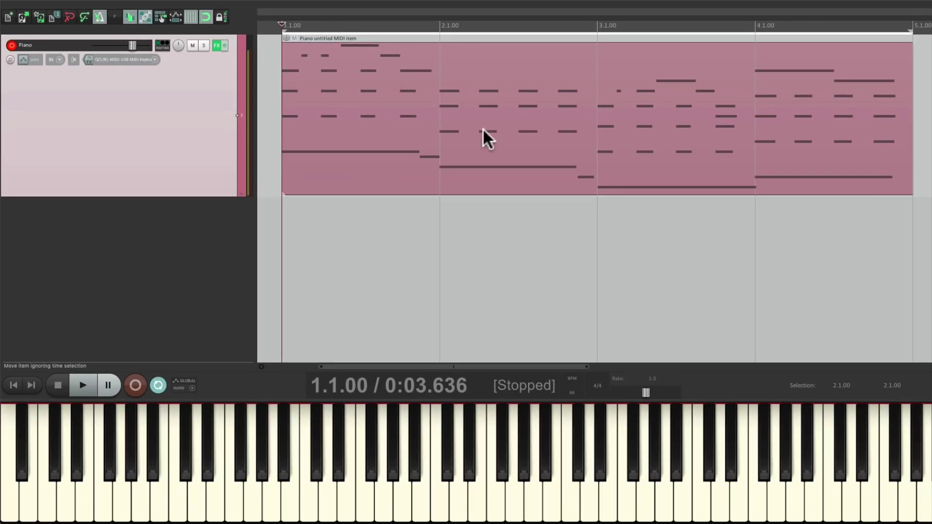
key(ctrl+r)
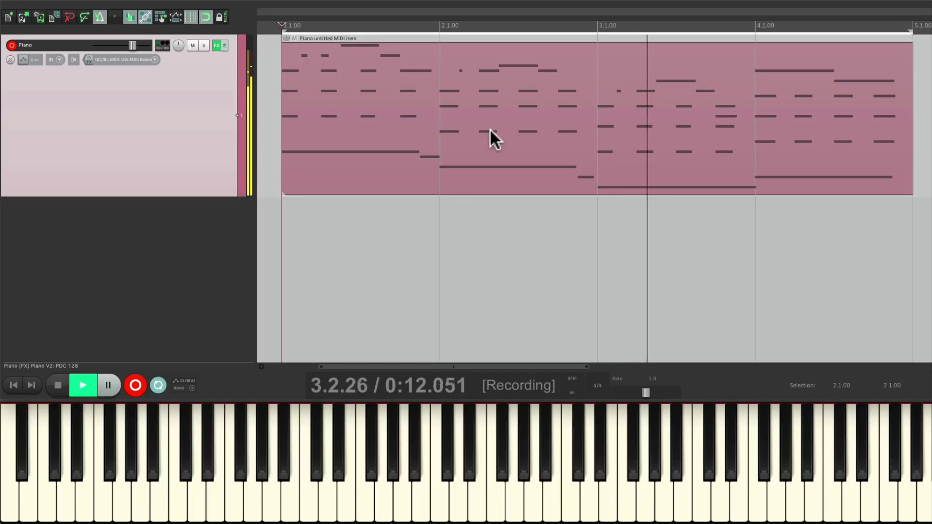
key(space)
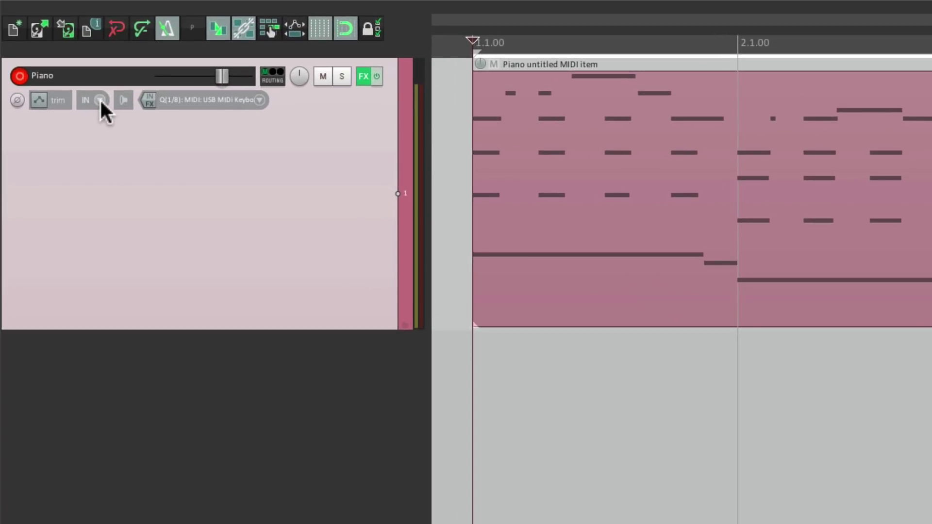
- Switch the Piano track to MIDI latch-replace and record a pass that leaves bars 3–4 empty
click(100, 100)
mouse_move(109, 130)
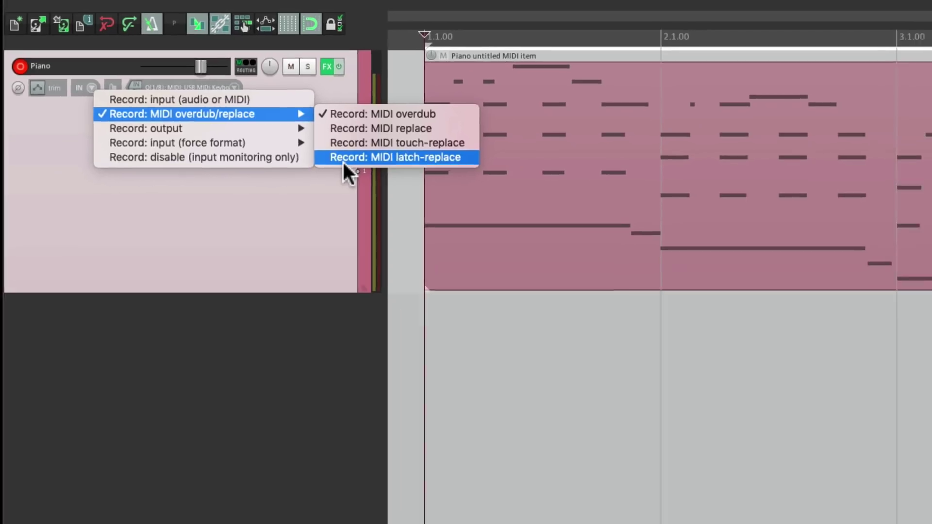
click(381, 178)
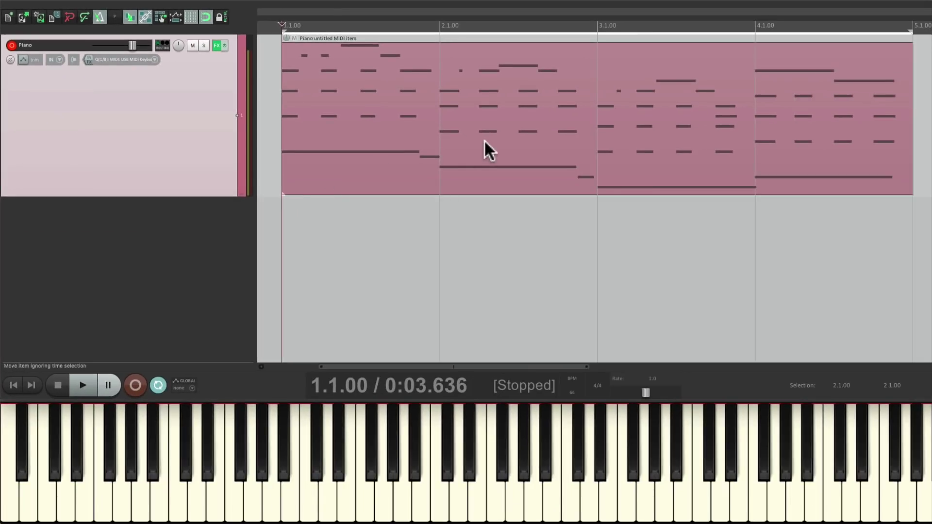
key(ctrl+r)
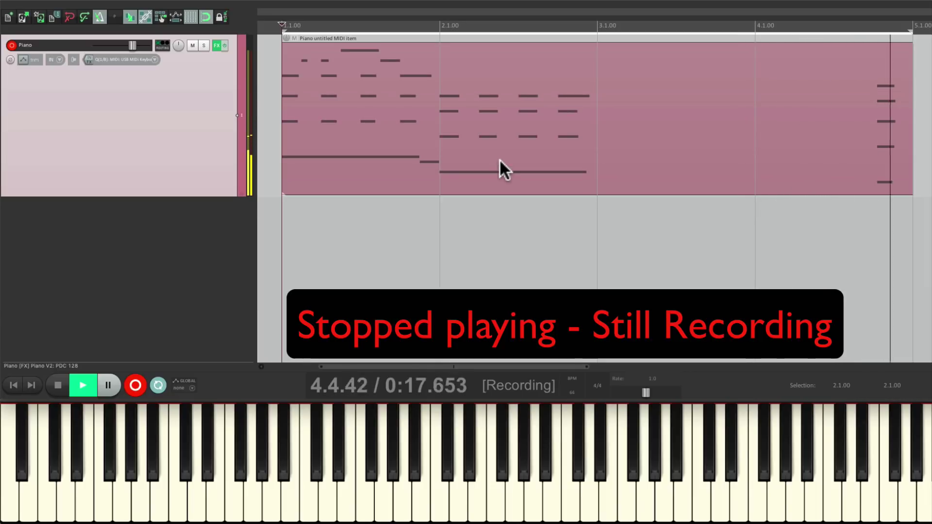
key(space)
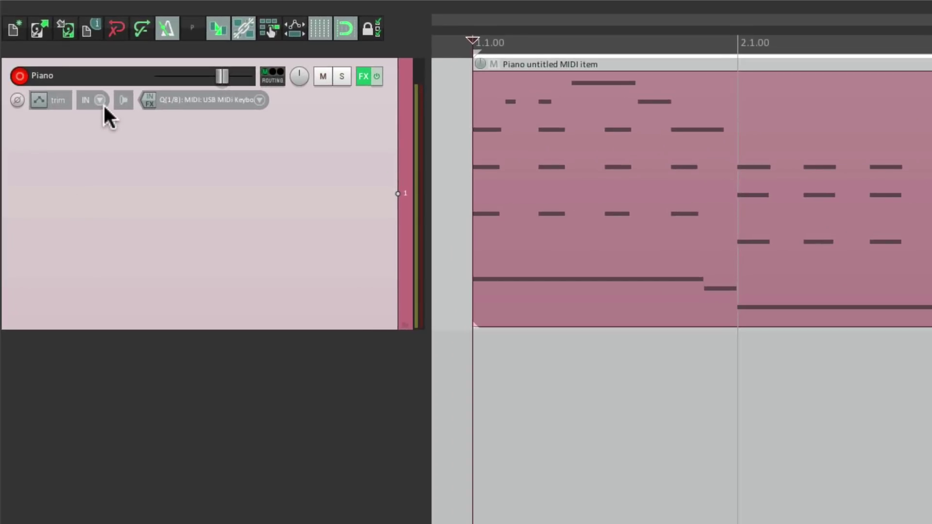
- Choose MIDI touch-replace as the Piano track's record mode
click(101, 102)
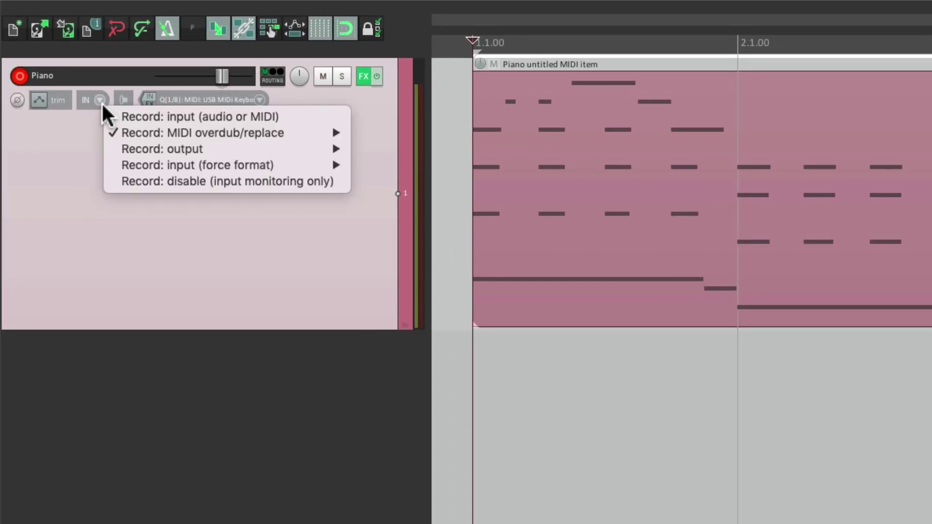
mouse_move(108, 137)
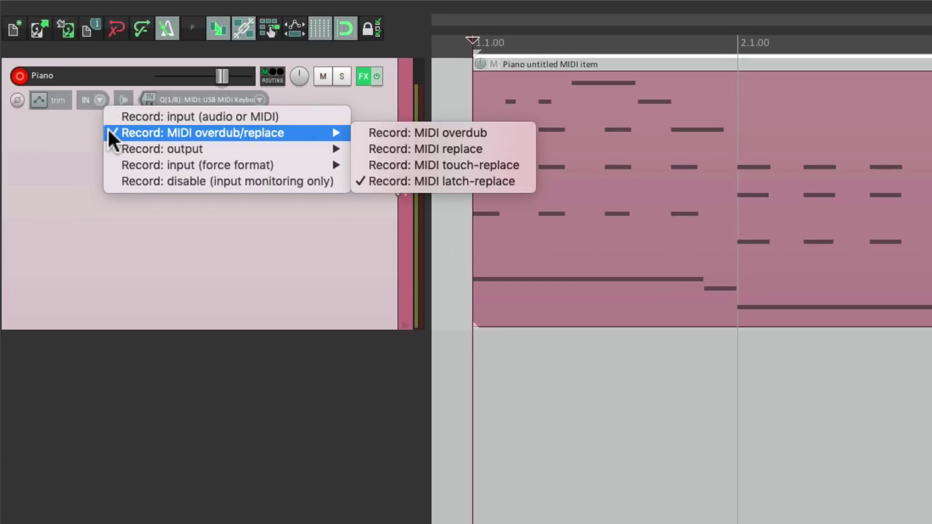
click(384, 165)
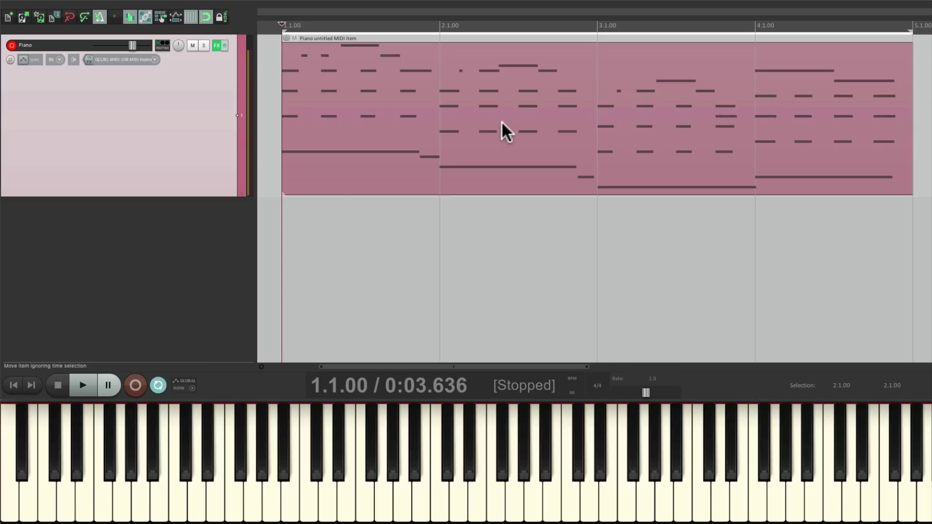
- Add a Drum Machine track below the piano, set it to MIDI overdub, and start recording drums
double_click(209, 257)
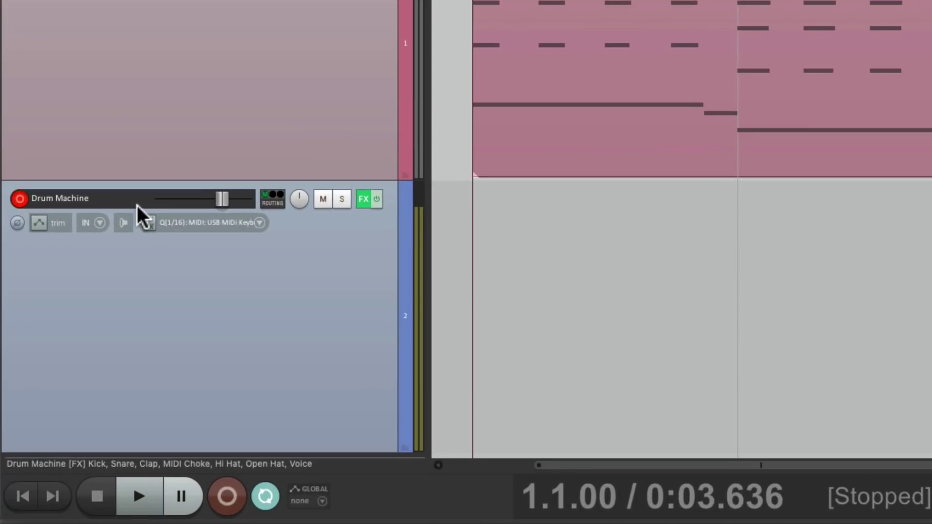
click(99, 224)
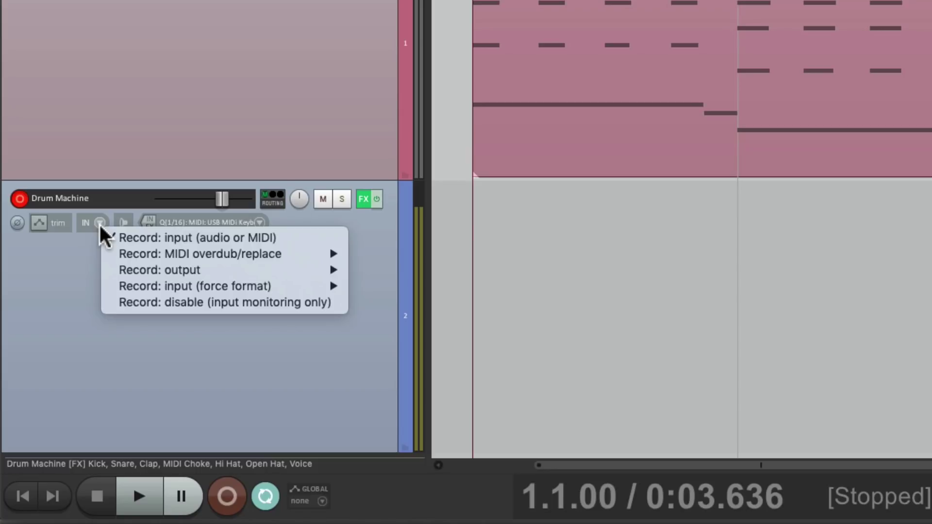
mouse_move(103, 252)
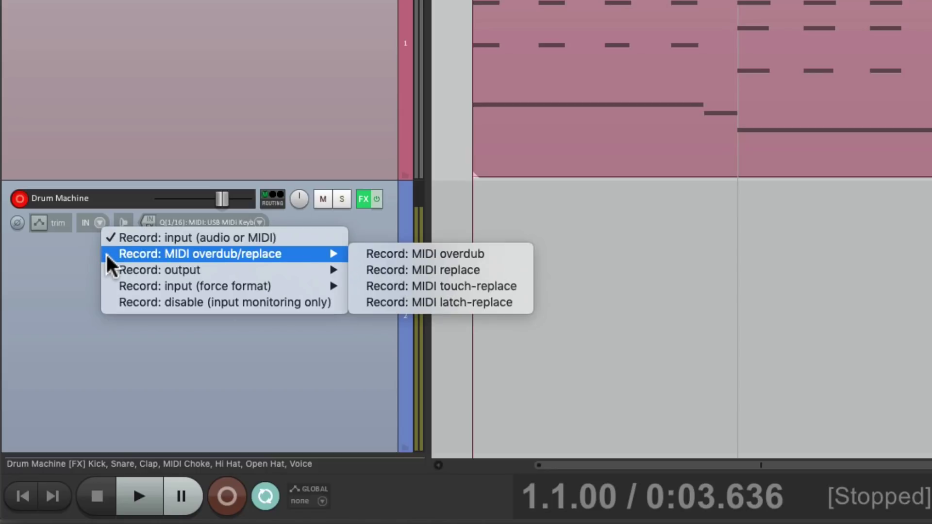
click(405, 254)
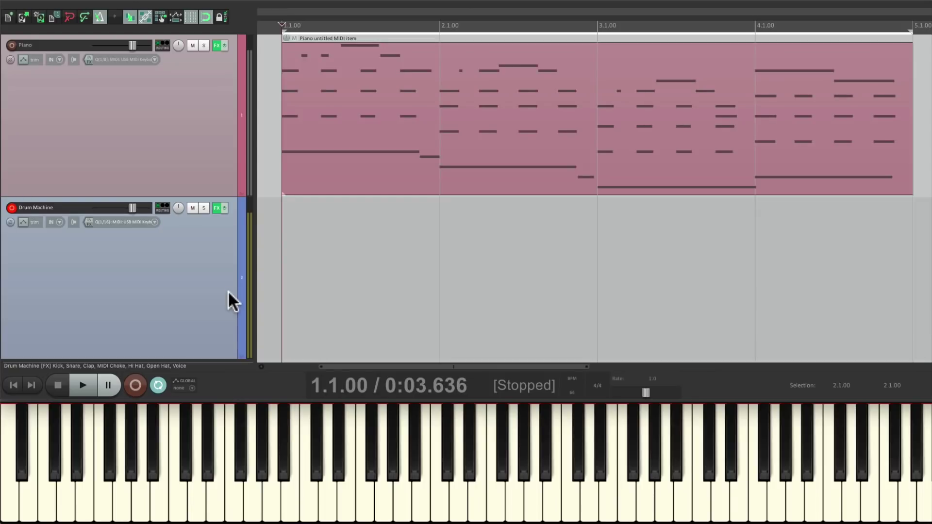
key(ctrl+r)
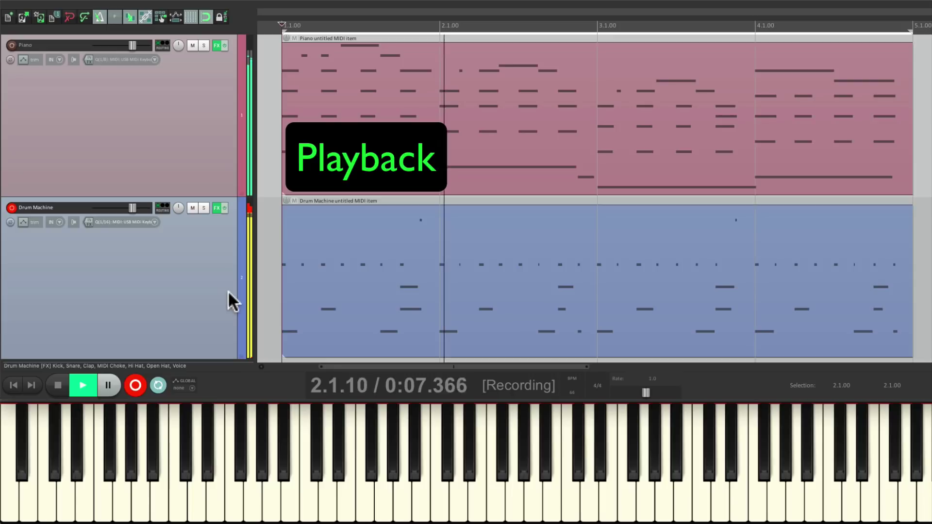
- Stop the first drum take and start a second overdub pass of extra hi-hat hits
key(space)
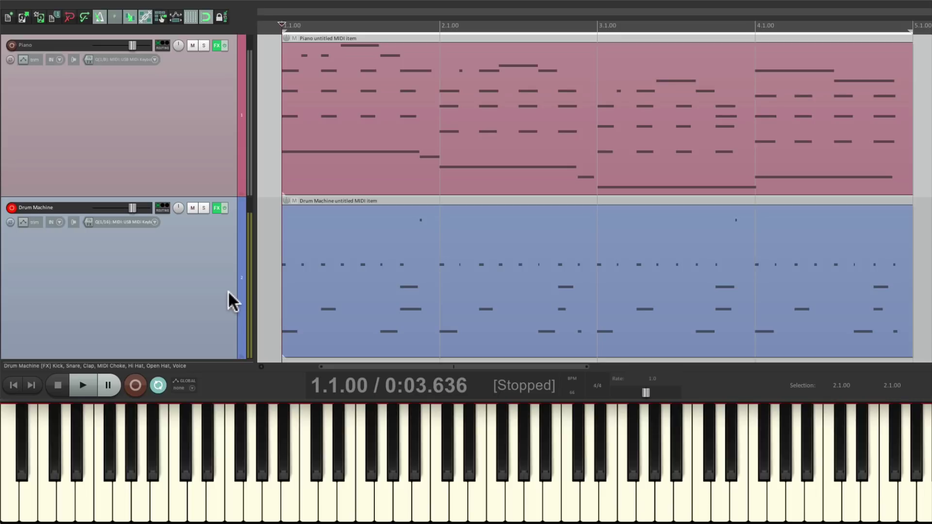
key(ctrl+r)
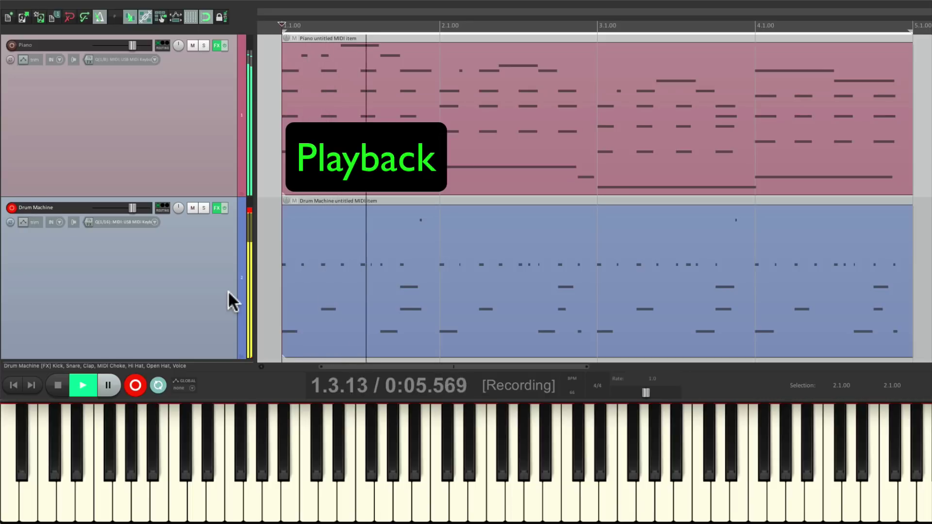
- Select bar 2 across both items and punch-record it using time selection auto punch
key(space)
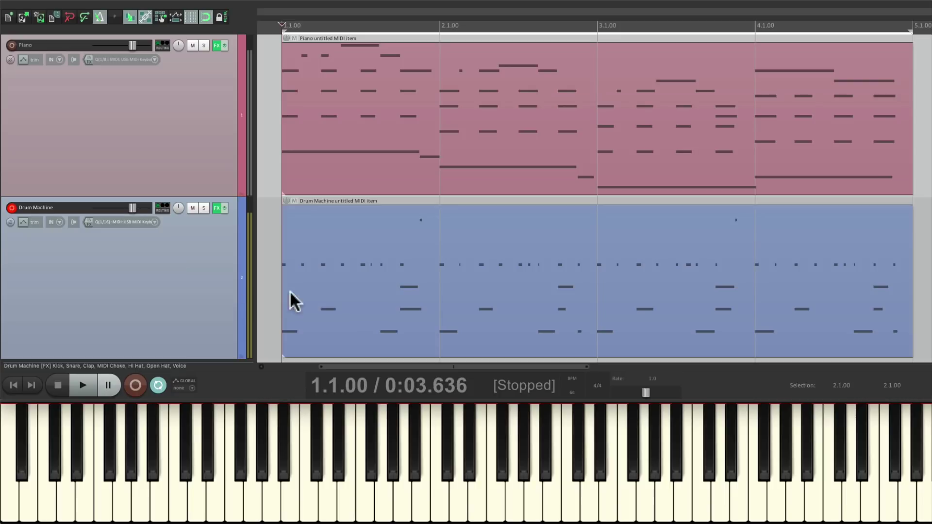
drag(441, 208, 597, 200)
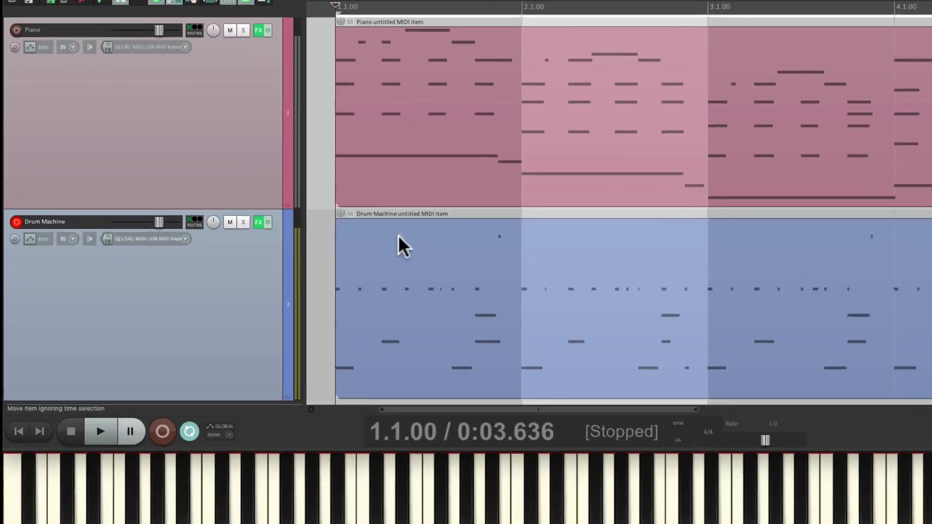
click(71, 237)
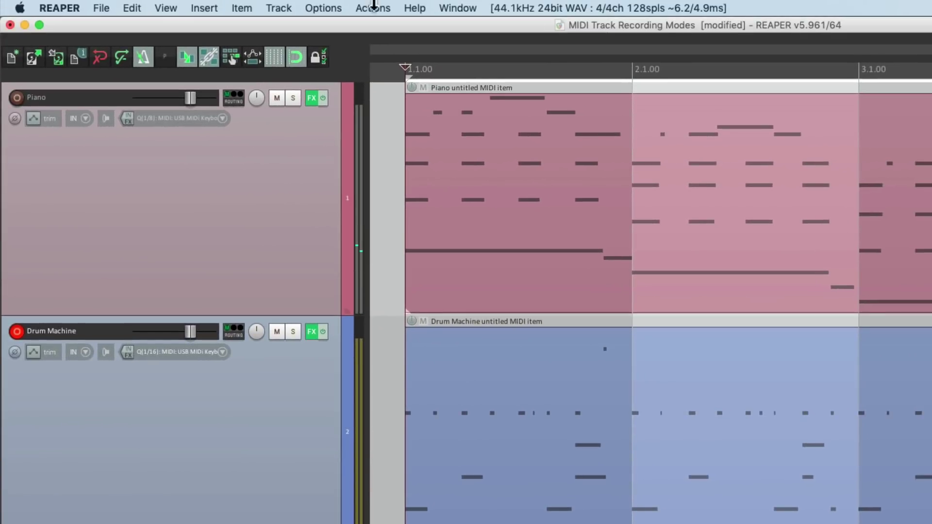
click(328, 7)
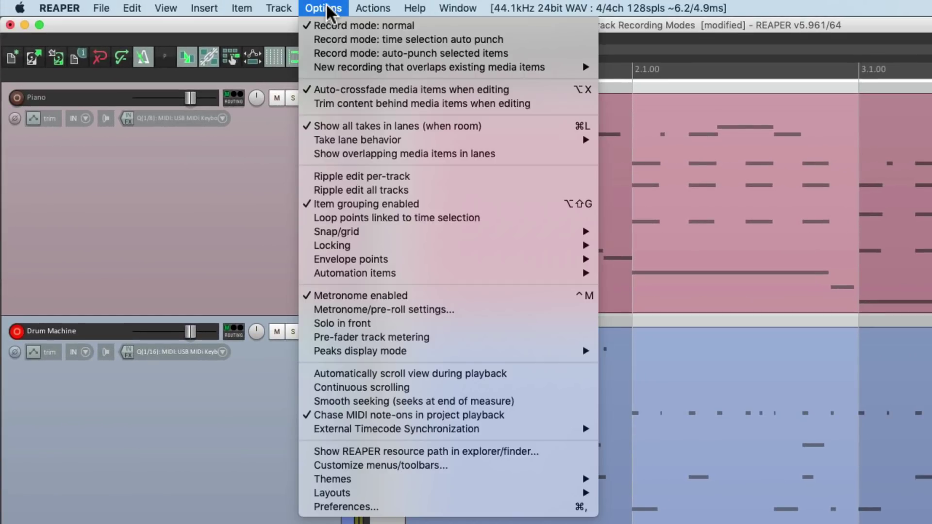
click(316, 39)
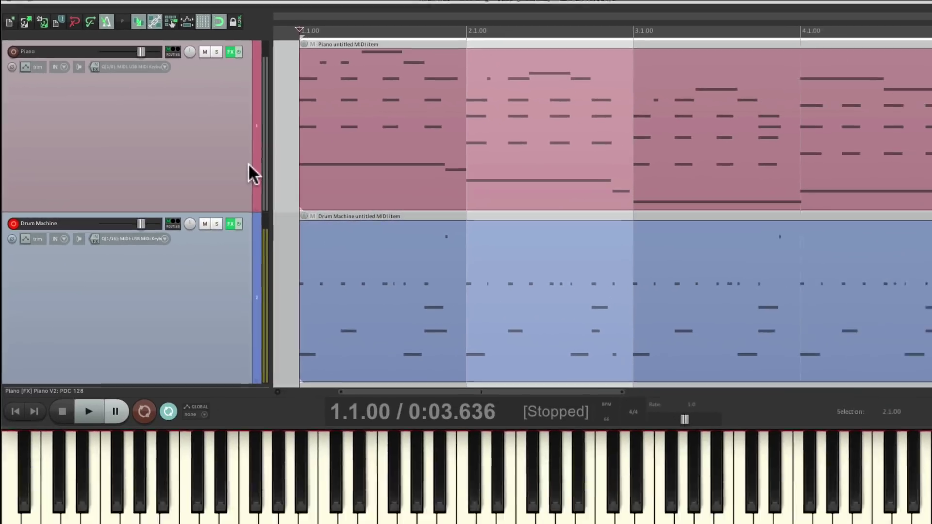
key(ctrl+r)
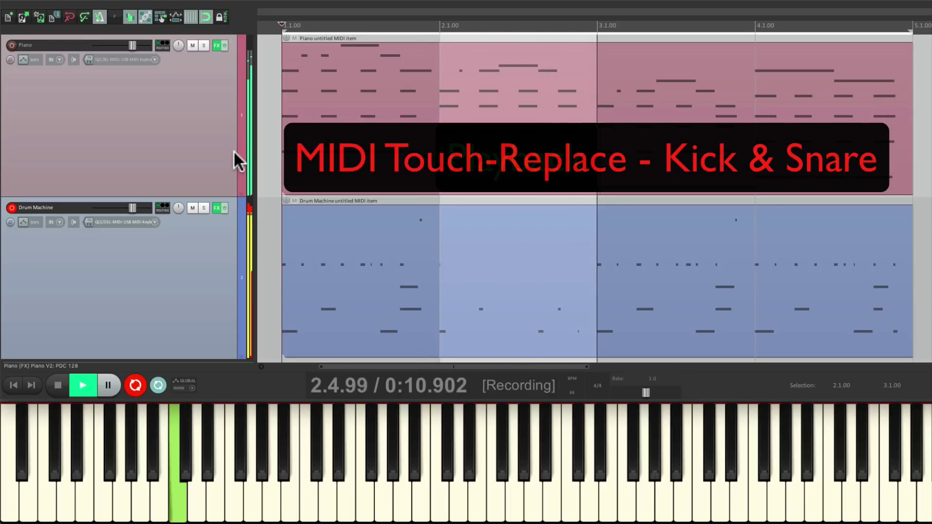
- Switch the Drum Machine track to MIDI overdub, record extra hits, then stop playback
key(ctrl+r)
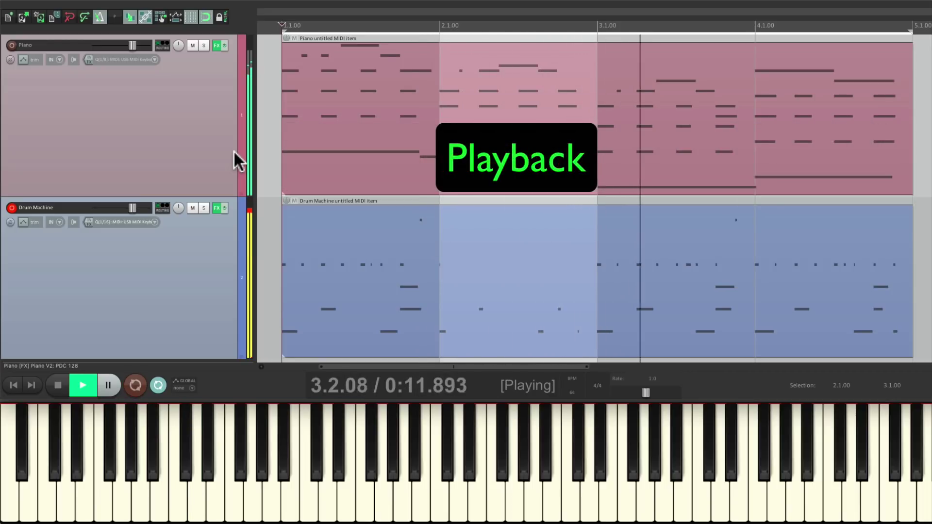
click(60, 222)
mouse_move(80, 240)
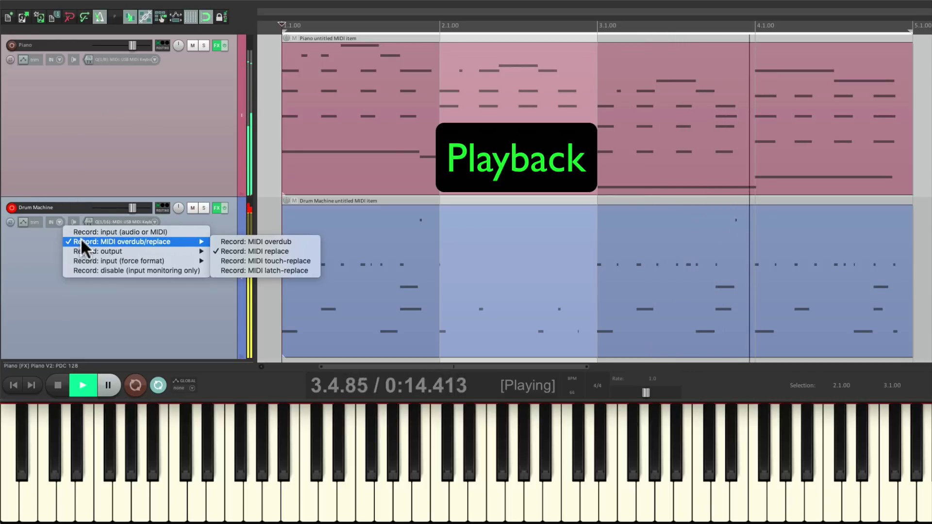
click(216, 241)
click(135, 385)
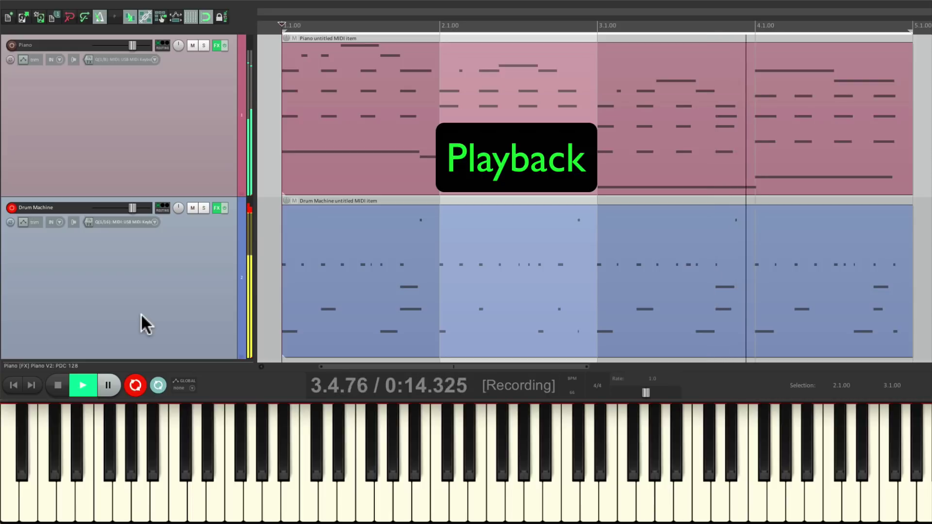
key(ctrl+r)
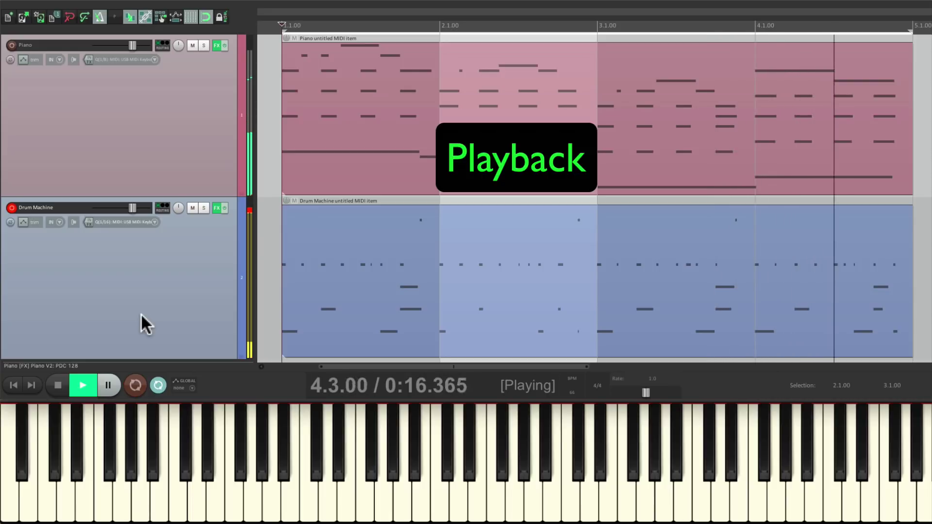
key(space)
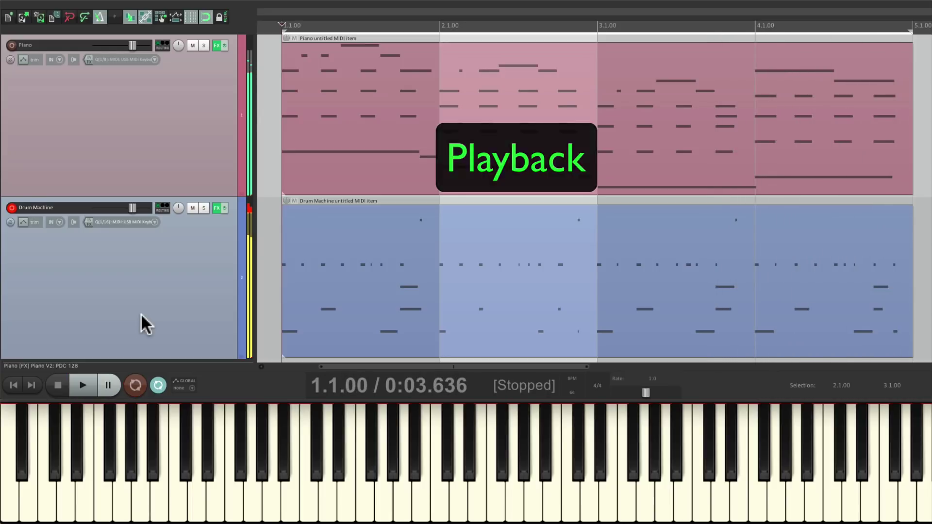